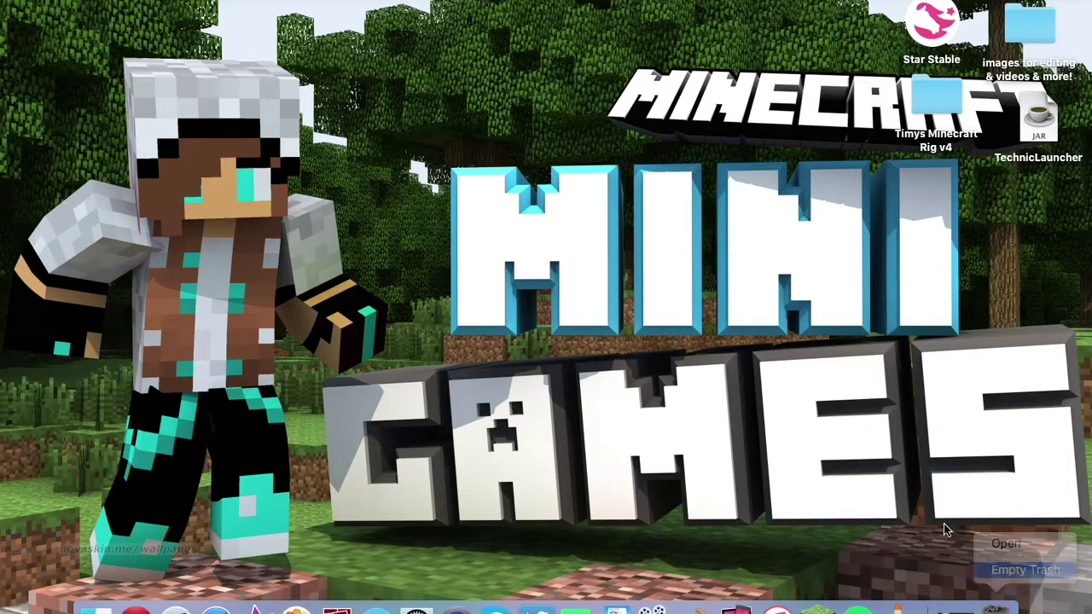
Empty the macOS Trash from the Dock and confirm the deletion.
{"action": "left_click", "coordinate": [651, 216]}
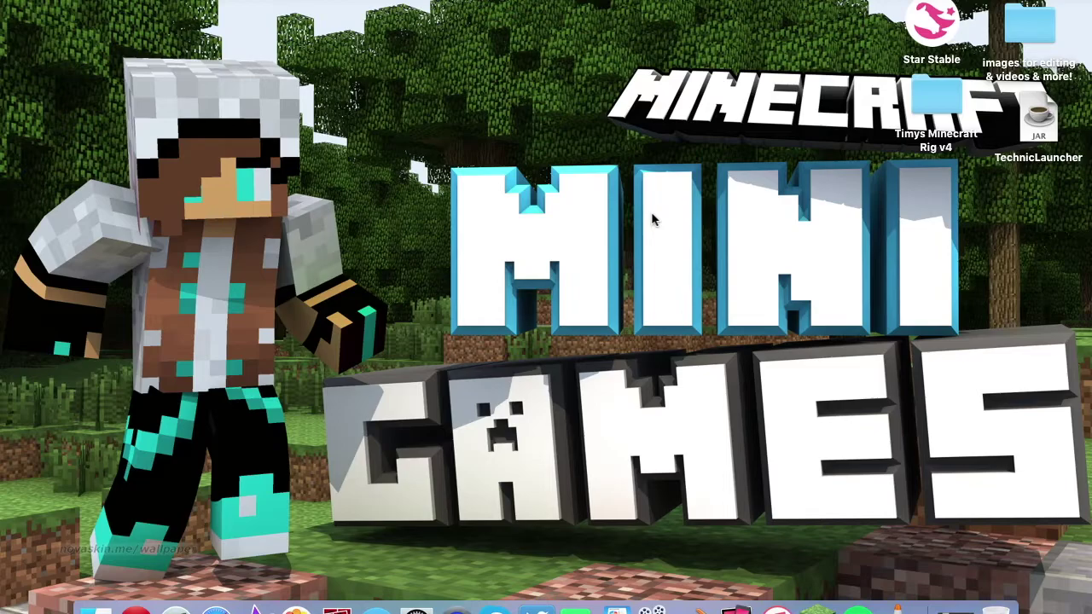
Open the Timys Minecraft Rig v4 folder and launch Timy's Minecraft Rig v4.blend in Blender.
{"action": "double_click", "coordinate": [936, 107]}
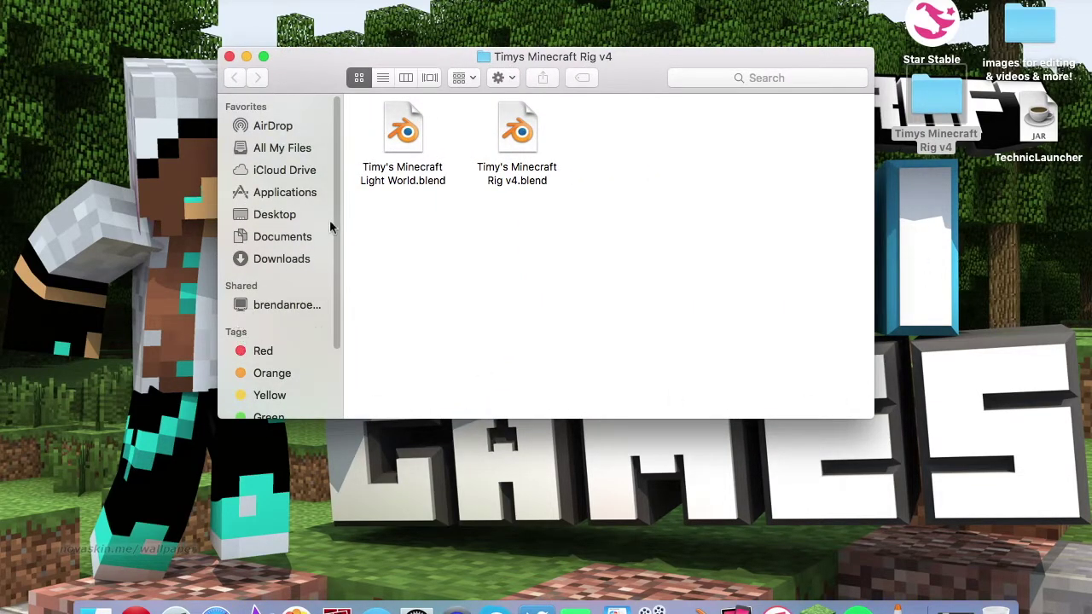
{"action": "right_click", "coordinate": [404, 129]}
{"action": "left_click", "coordinate": [380, 244]}
{"action": "left_click", "coordinate": [524, 145]}
{"action": "double_click", "coordinate": [524, 145]}
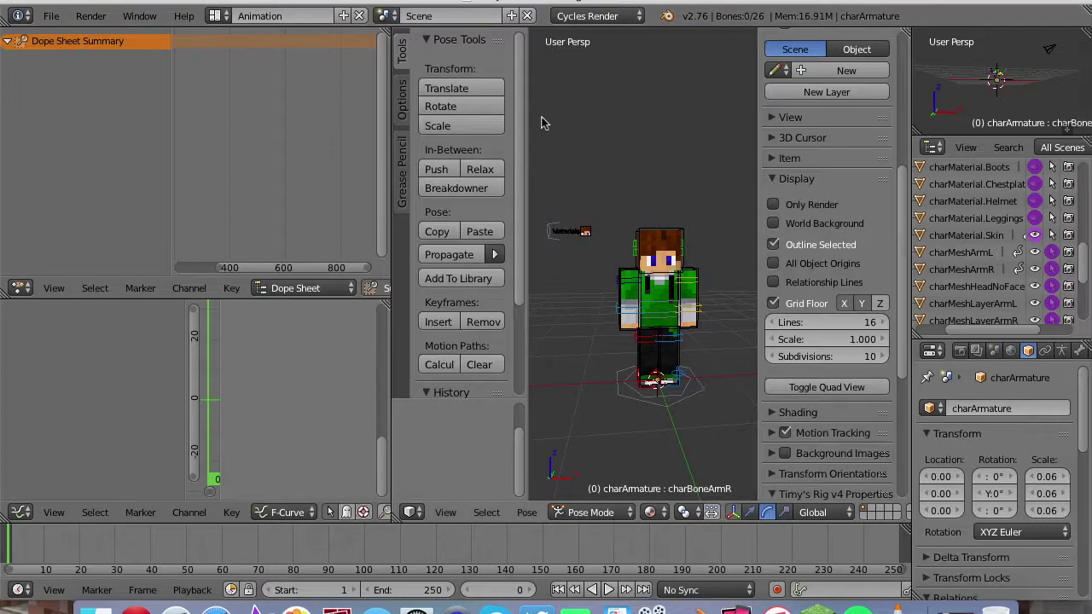
Widen the 3D view and select the Materials preview plane beside the character.
{"action": "left_click_drag", "start_coordinate": [386, 237], "coordinate": [4, 254]}
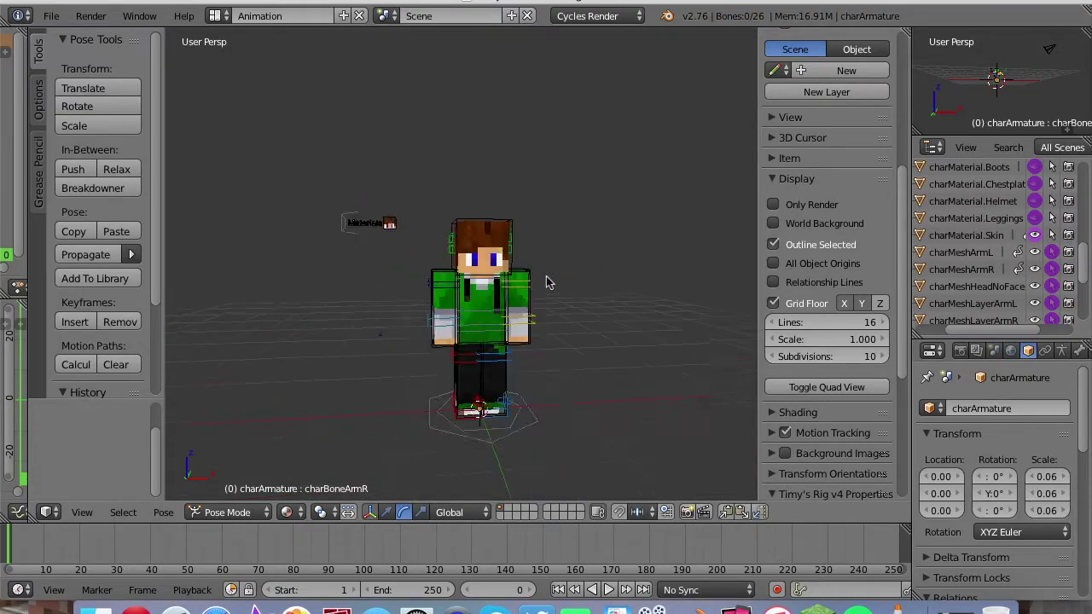
{"action": "scroll", "coordinate": [548, 283], "scroll_direction": "up", "scroll_amount": 2}
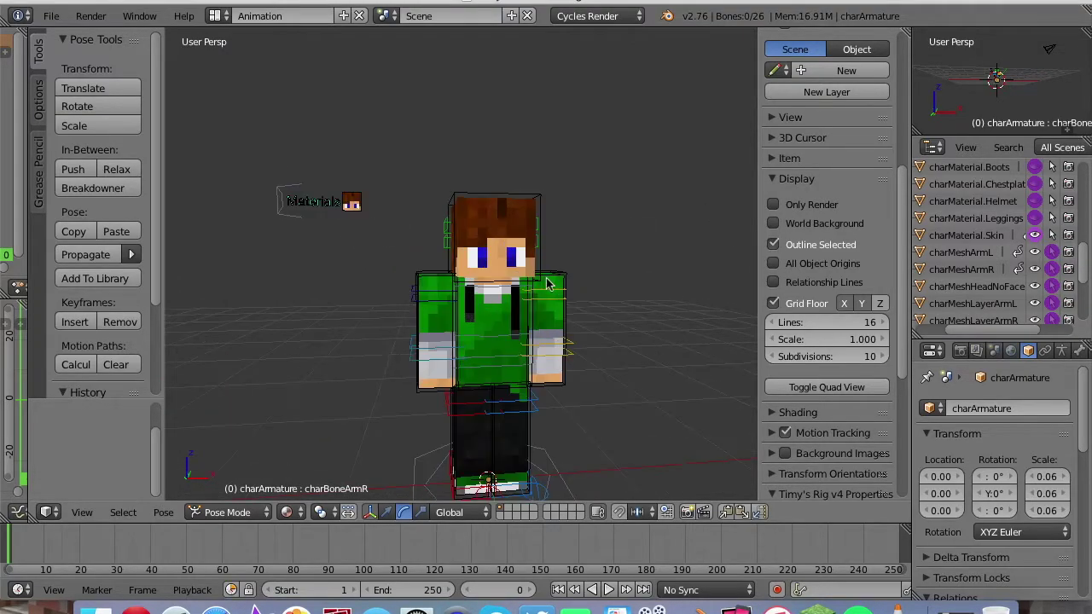
{"action": "right_click", "coordinate": [351, 202]}
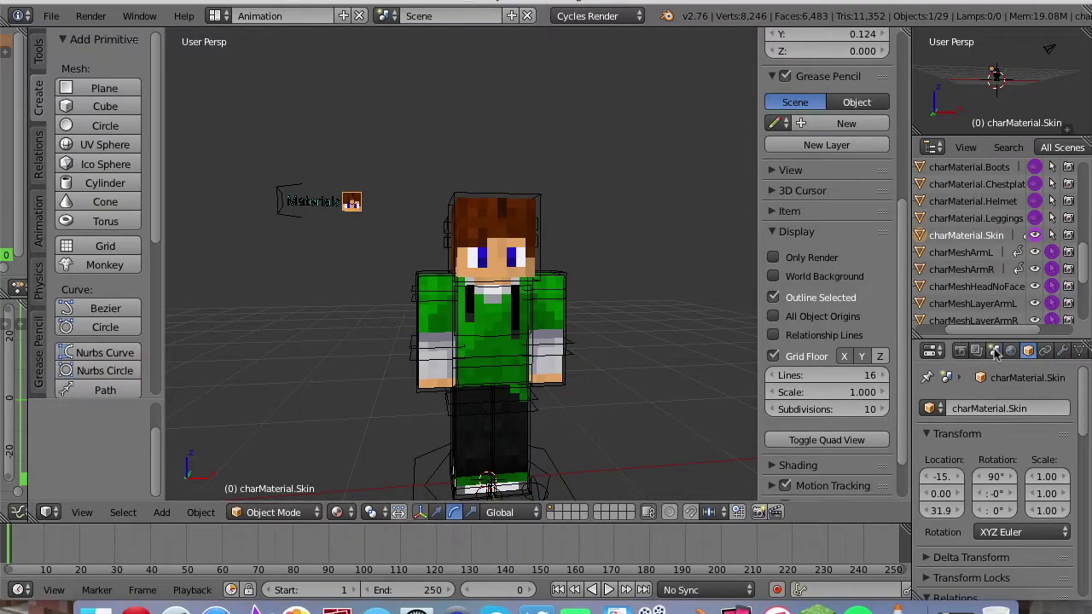
{"action": "scroll", "coordinate": [1026, 360], "scroll_direction": "down", "scroll_amount": 3}
{"action": "scroll", "coordinate": [1026, 360], "scroll_direction": "down", "scroll_amount": 2}
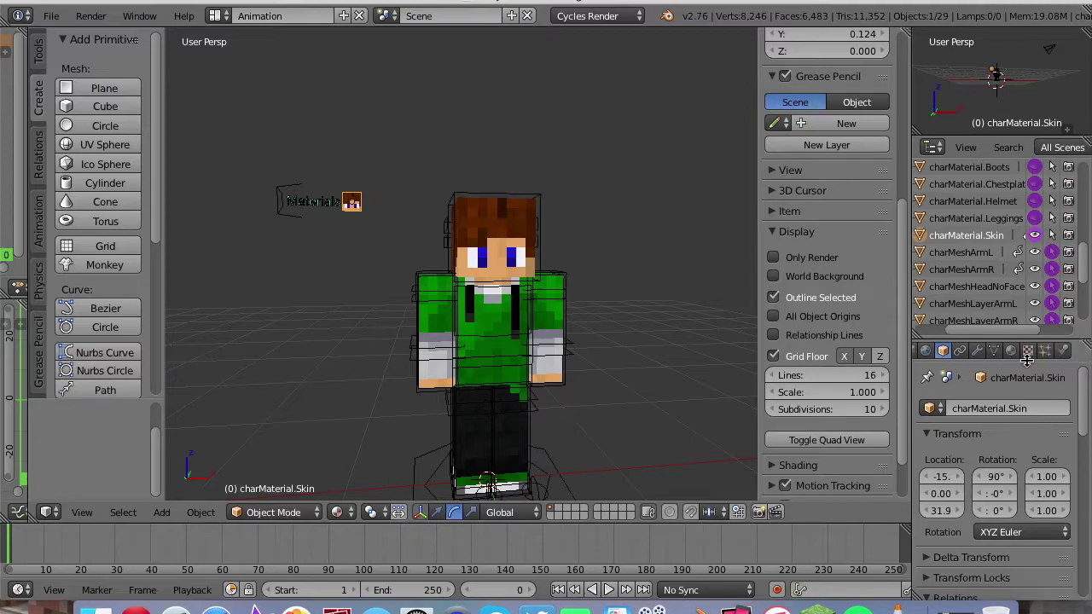
Unlink the skin image from the charMaterial.Skin Image Texture and browse for a replacement.
{"action": "left_click", "coordinate": [995, 351]}
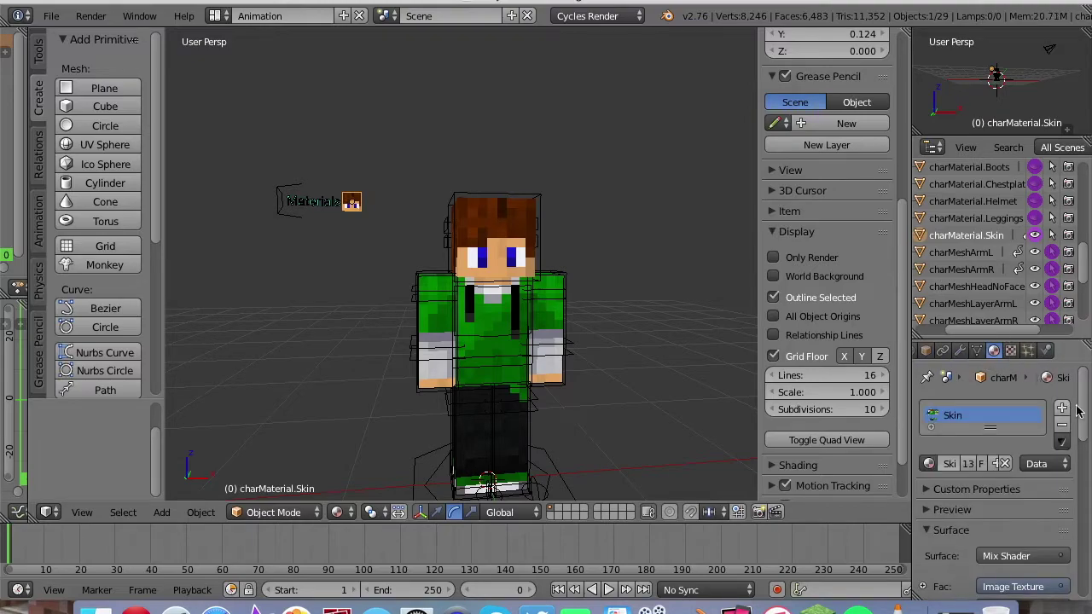
{"action": "left_click_drag", "start_coordinate": [1086, 411], "coordinate": [1083, 450]}
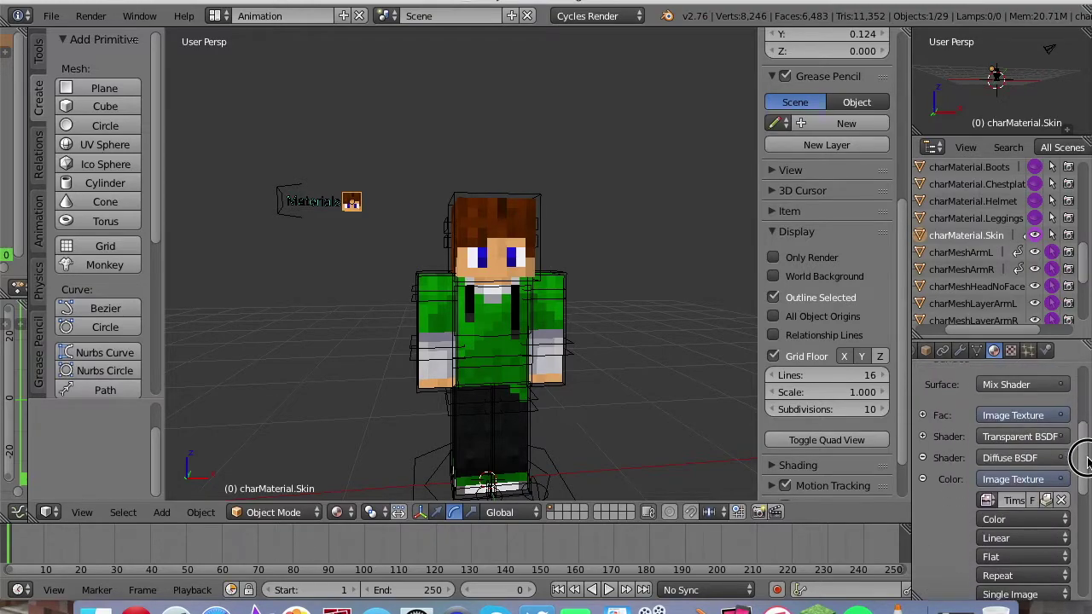
{"action": "left_click", "coordinate": [1060, 500]}
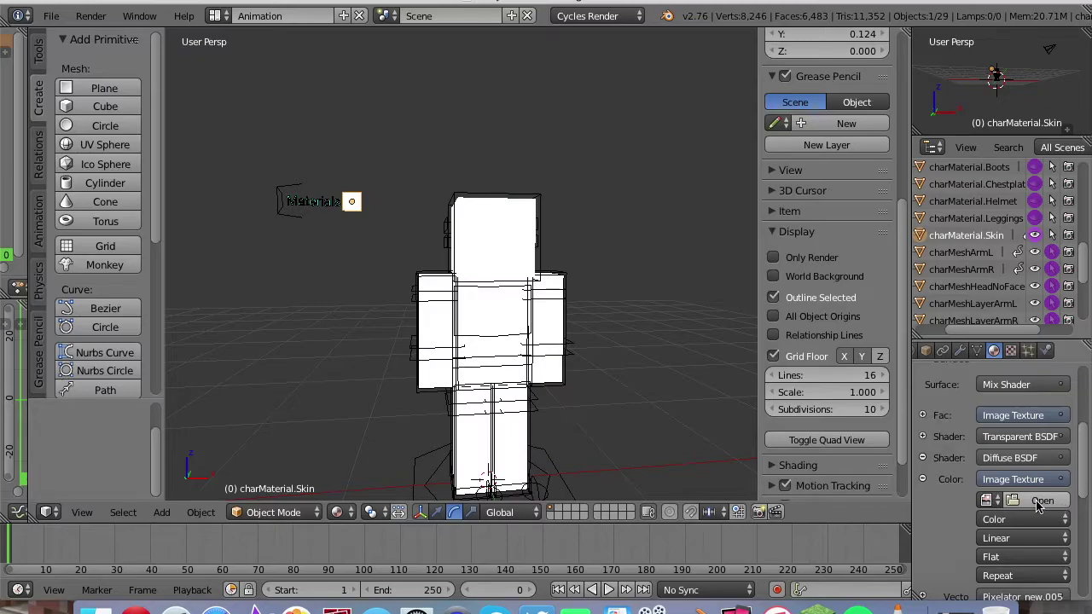
{"action": "left_click", "coordinate": [1041, 502]}
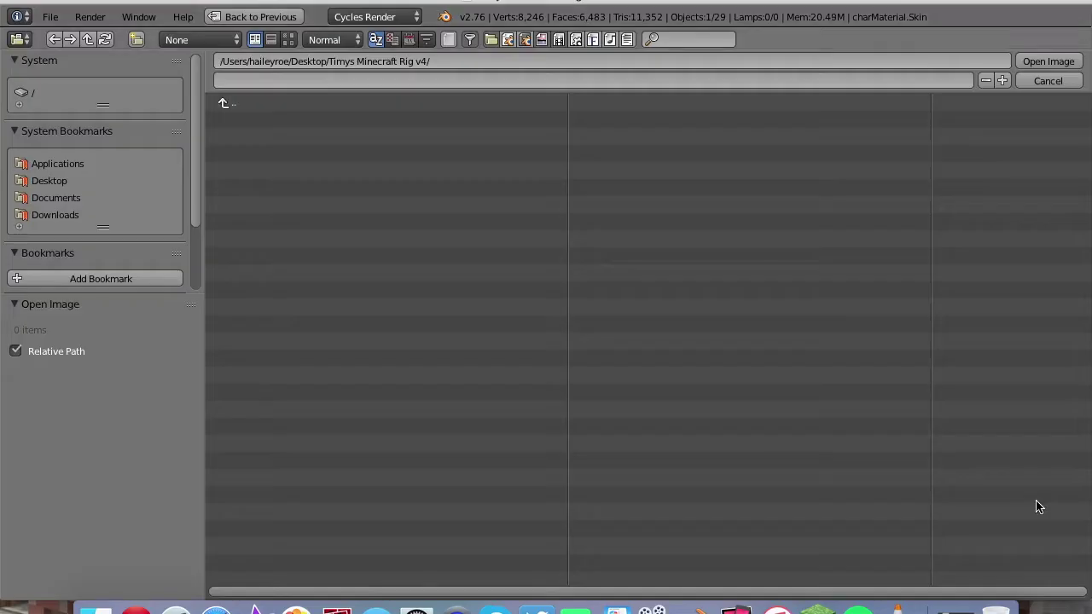
Load the skin PNG from the Desktop's images for editing & videos & more! folder.
{"action": "left_click", "coordinate": [34, 184]}
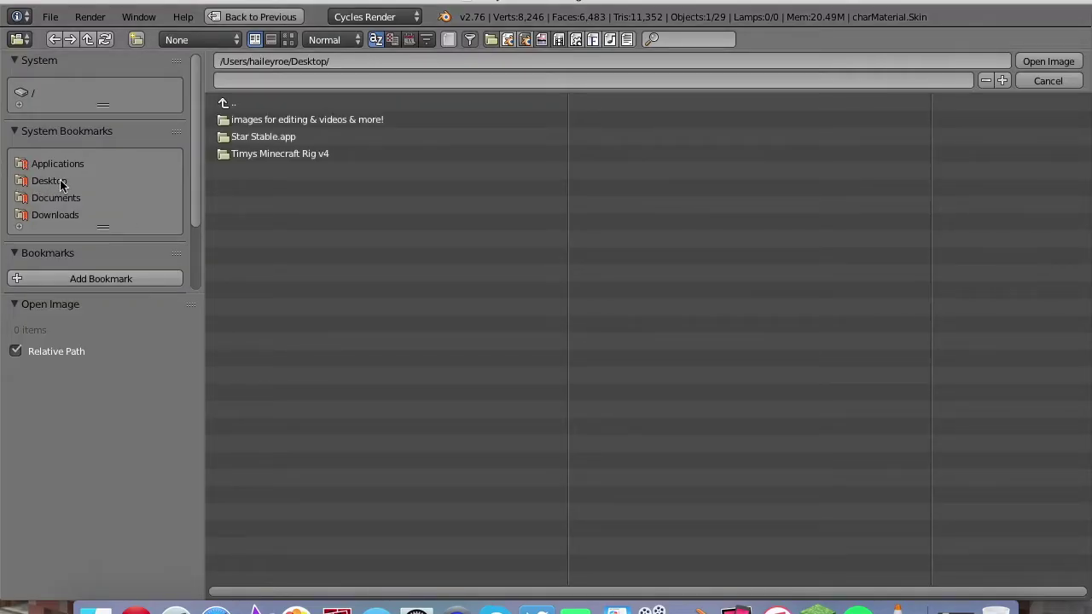
{"action": "left_click", "coordinate": [316, 119]}
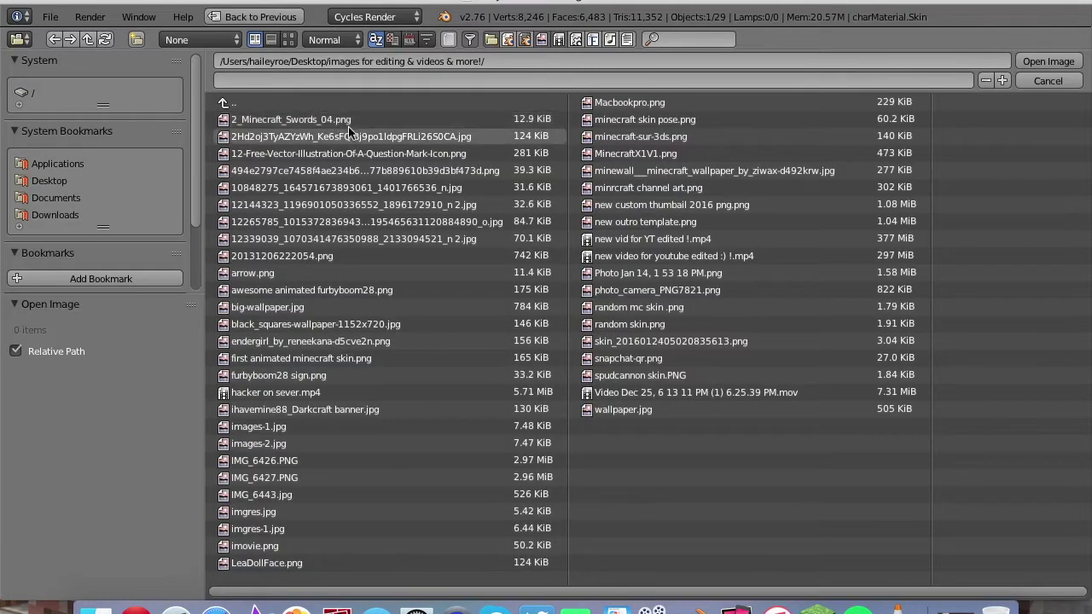
{"action": "double_click", "coordinate": [679, 345]}
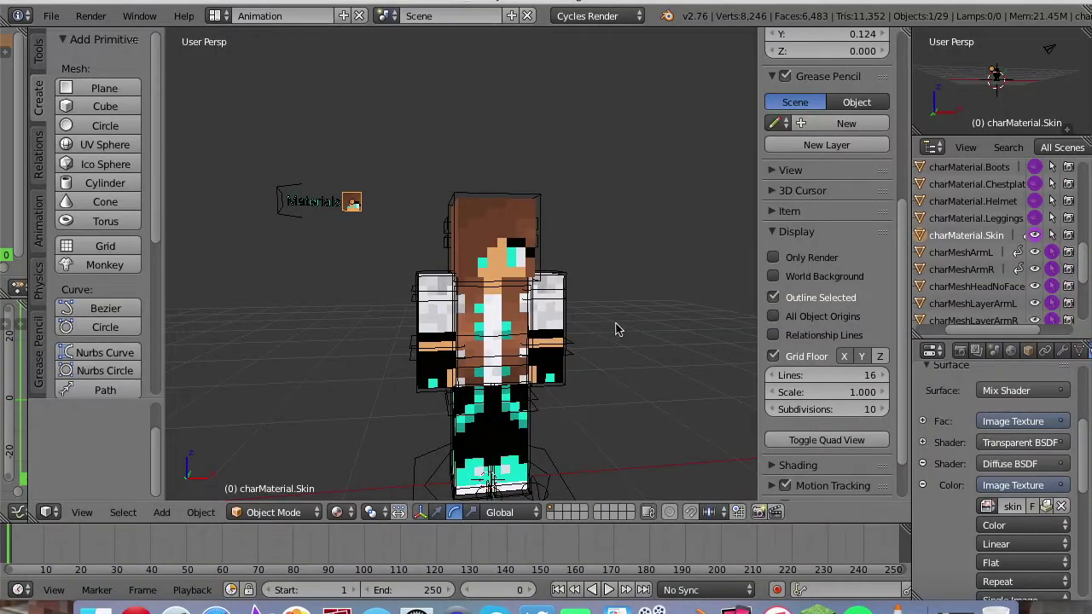
Orbit and zoom out until the reskinned character and the camera are both visible.
{"action": "mouse_move", "coordinate": [614, 324]}
{"action": "middle_mouse_down"}
{"action": "mouse_move", "coordinate": [629, 304]}
{"action": "mouse_move", "coordinate": [599, 295]}
{"action": "mouse_move", "coordinate": [648, 312]}
{"action": "mouse_move", "coordinate": [566, 312]}
{"action": "mouse_move", "coordinate": [633, 310]}
{"action": "mouse_move", "coordinate": [611, 311]}
{"action": "middle_mouse_up"}
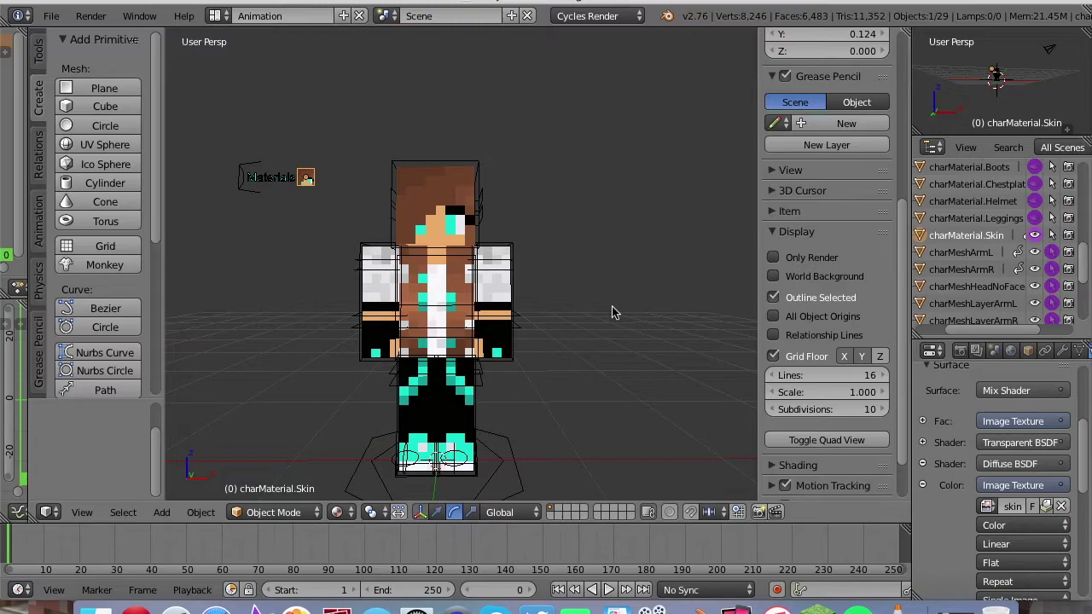
{"action": "scroll", "coordinate": [611, 308], "scroll_direction": "up", "scroll_amount": 3}
{"action": "scroll", "coordinate": [614, 309], "scroll_direction": "down", "scroll_amount": 4}
{"action": "scroll", "coordinate": [614, 311], "scroll_direction": "up", "scroll_amount": 2}
{"action": "scroll", "coordinate": [614, 310], "scroll_direction": "down", "scroll_amount": 3}
{"action": "scroll", "coordinate": [614, 311], "scroll_direction": "up", "scroll_amount": 2}
{"action": "scroll", "coordinate": [614, 309], "scroll_direction": "down", "scroll_amount": 4}
{"action": "scroll", "coordinate": [614, 308], "scroll_direction": "up", "scroll_amount": 2}
{"action": "scroll", "coordinate": [616, 310], "scroll_direction": "up", "scroll_amount": 5}
{"action": "scroll", "coordinate": [614, 309], "scroll_direction": "down", "scroll_amount": 6}
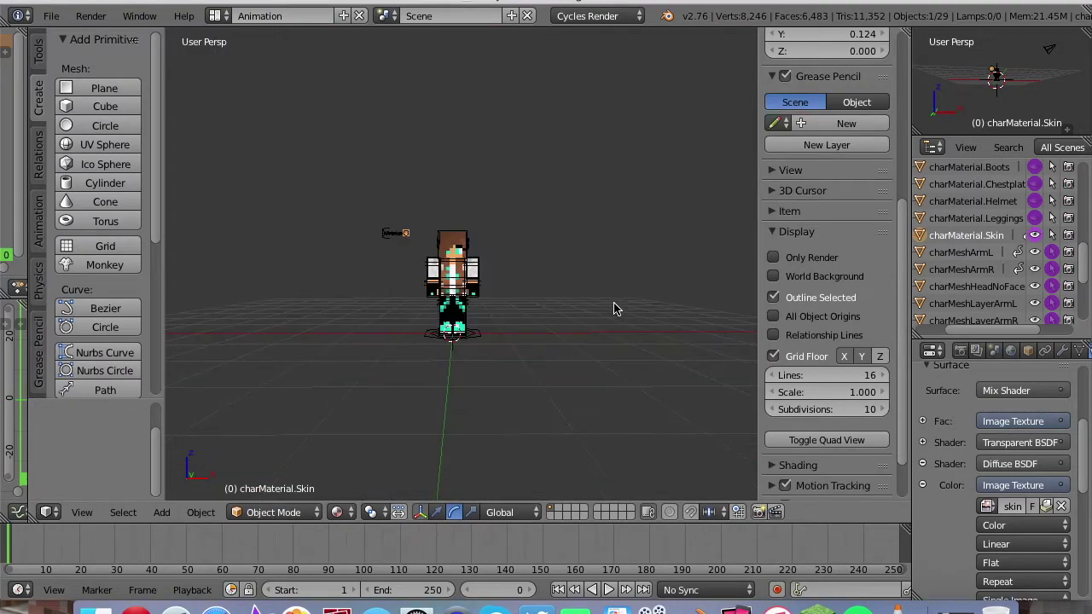
{"action": "scroll", "coordinate": [616, 309], "scroll_direction": "down", "scroll_amount": 5}
{"action": "scroll", "coordinate": [616, 309], "scroll_direction": "up", "scroll_amount": 2}
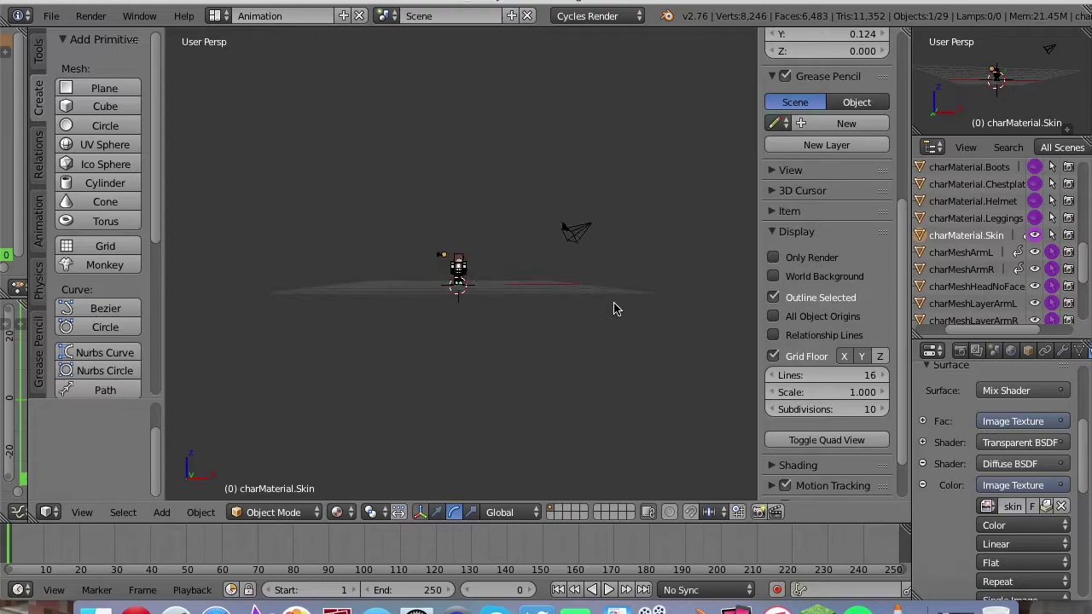
Move the camera toward the character and rotate it slightly so it aims at her.
{"action": "right_click", "coordinate": [579, 235]}
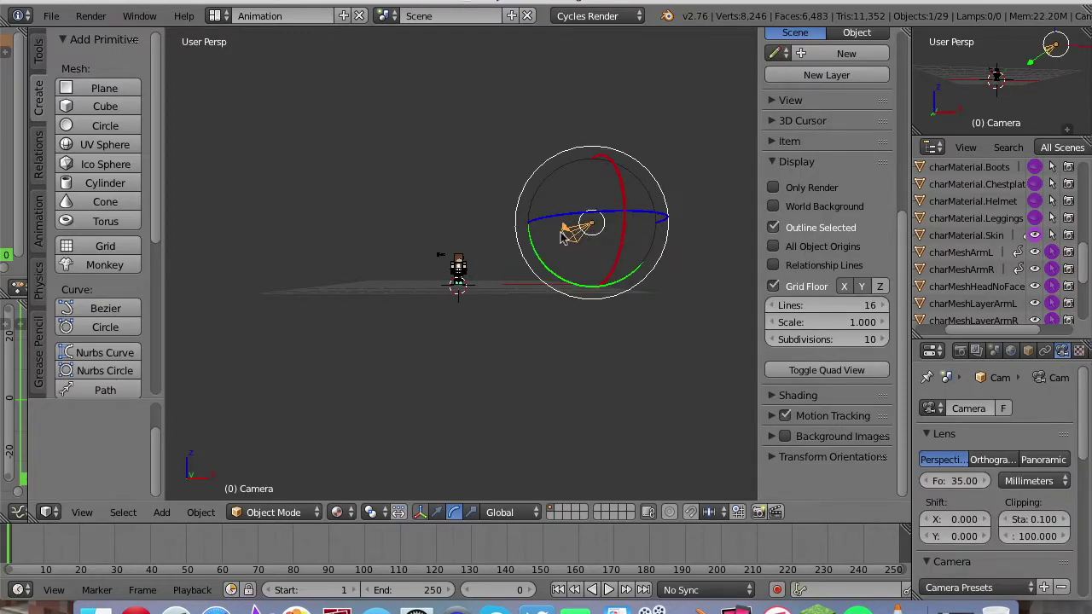
{"action": "right_click_drag", "start_coordinate": [576, 229], "coordinate": [444, 271]}
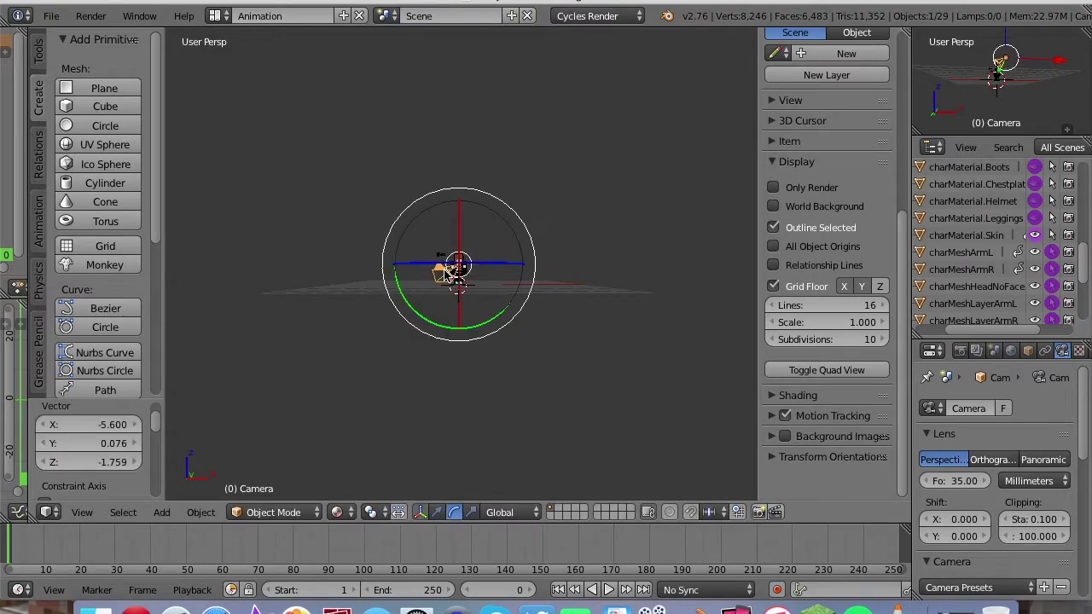
{"action": "key", "text": "KP_0"}
{"action": "key", "text": "KP_0"}
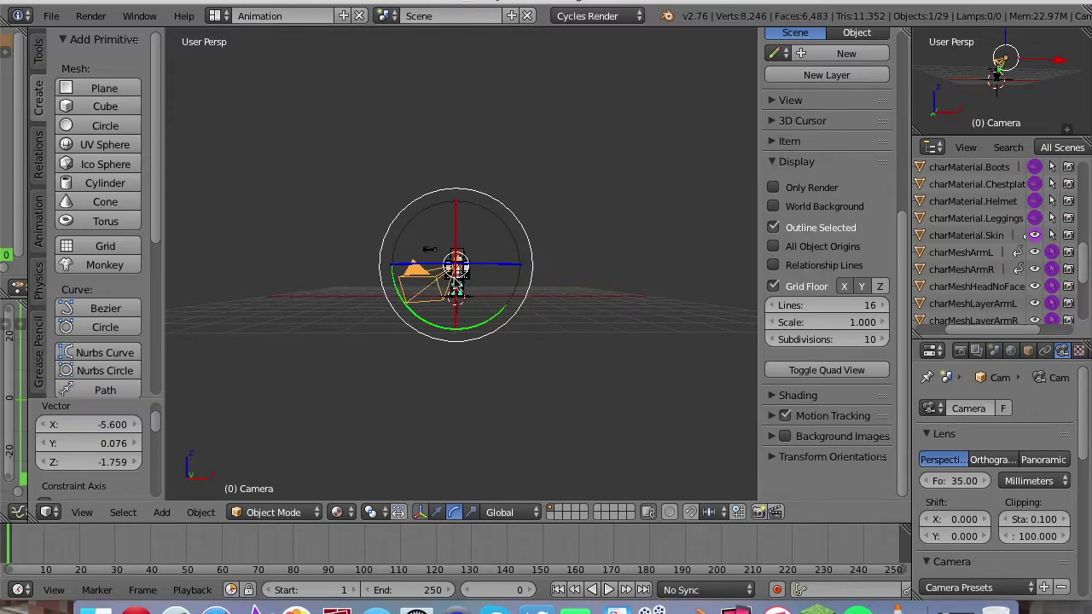
{"action": "key", "text": "r"}
{"action": "key", "text": "r"}
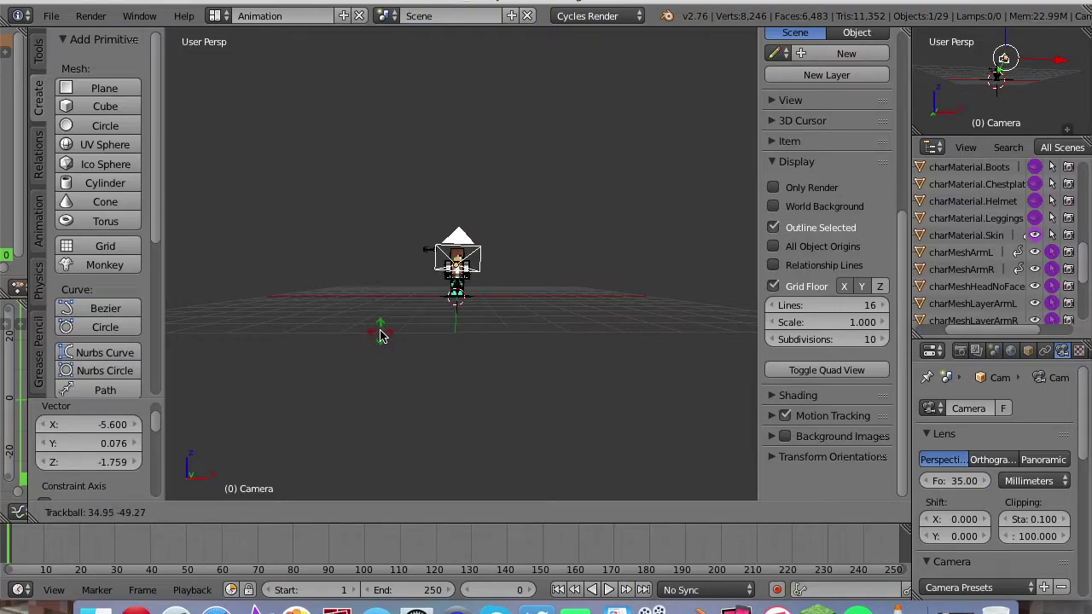
{"action": "left_click", "coordinate": [382, 333]}
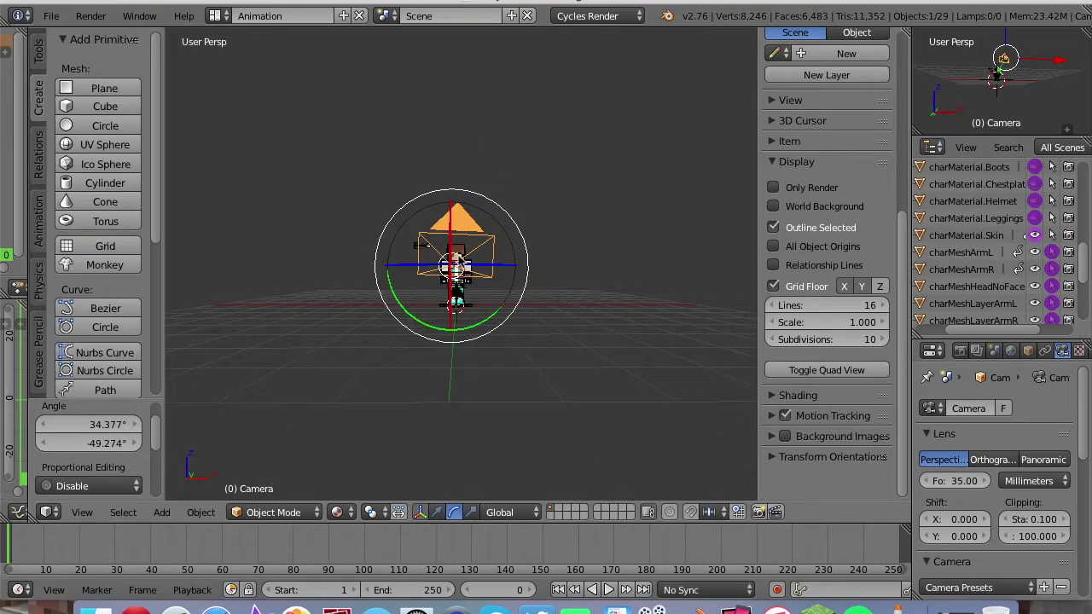
{"action": "left_click_drag", "start_coordinate": [437, 270], "coordinate": [434, 271]}
{"action": "scroll", "coordinate": [433, 271], "scroll_direction": "up", "scroll_amount": 5}
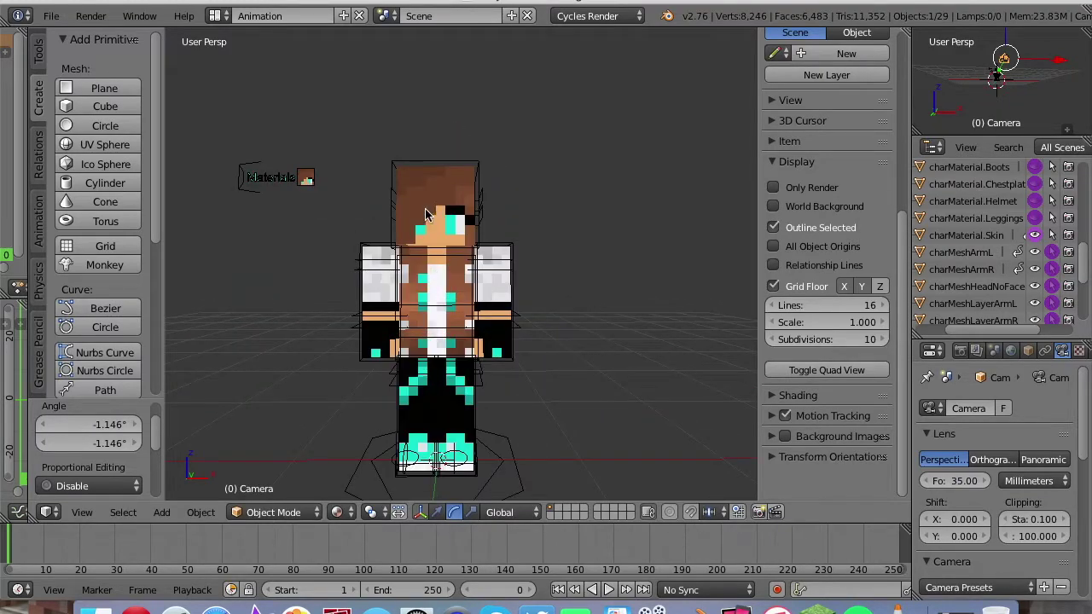
Raise the character's left arm and shoulder with free rotations.
{"action": "right_click", "coordinate": [494, 307]}
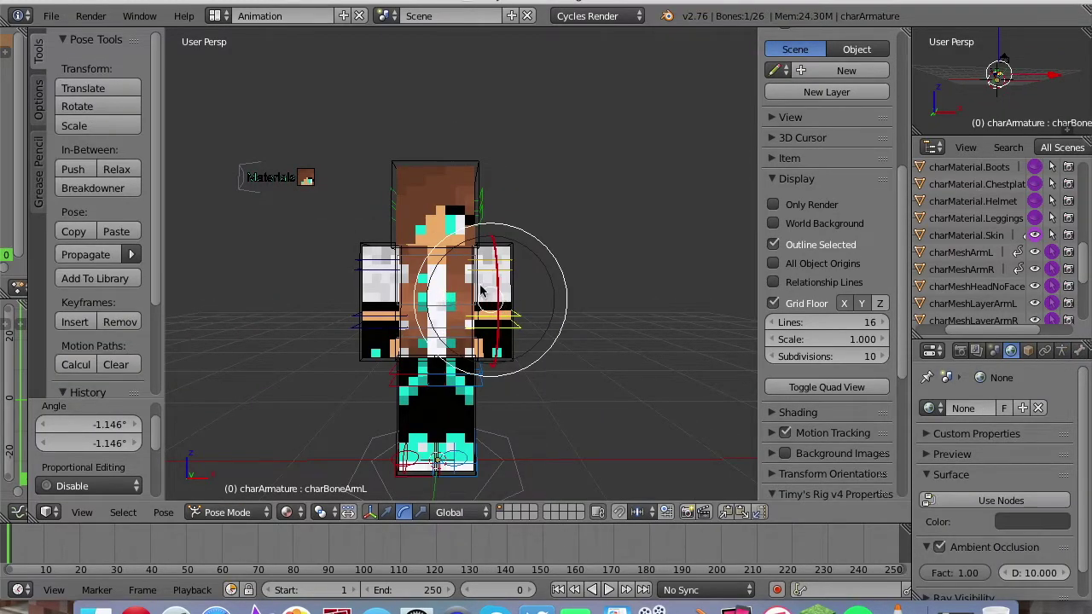
{"action": "key", "text": "r"}
{"action": "key", "text": "r"}
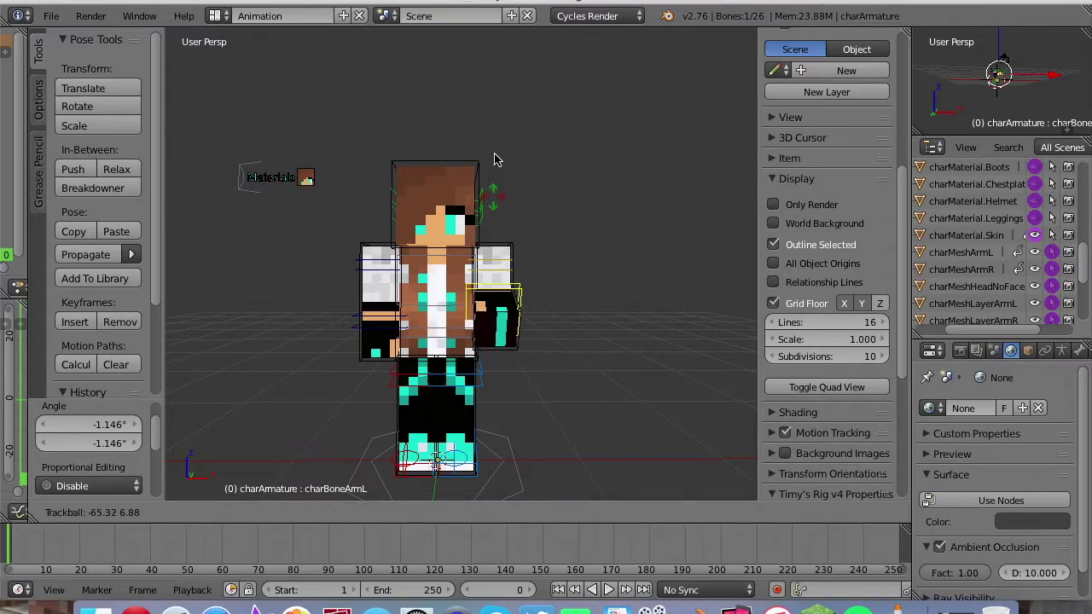
{"action": "left_click", "coordinate": [499, 47]}
{"action": "right_click", "coordinate": [491, 271]}
{"action": "key", "text": "r"}
{"action": "key", "text": "r"}
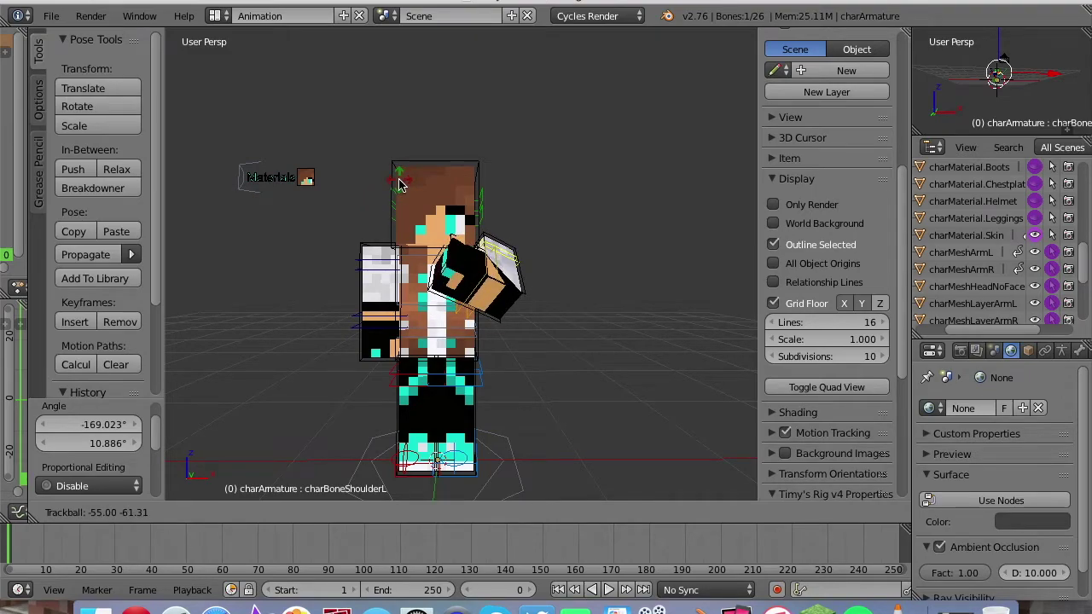
{"action": "left_click", "coordinate": [398, 185]}
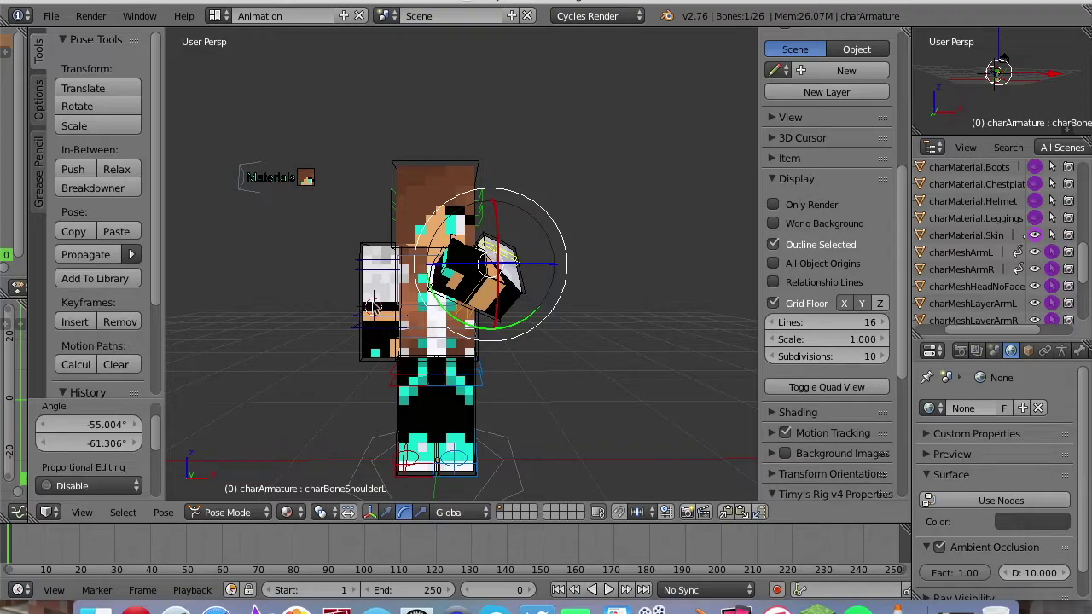
Swing the right arm into a rough pose with free rotations.
{"action": "right_click", "coordinate": [377, 326]}
{"action": "key", "text": "r"}
{"action": "key", "text": "r"}
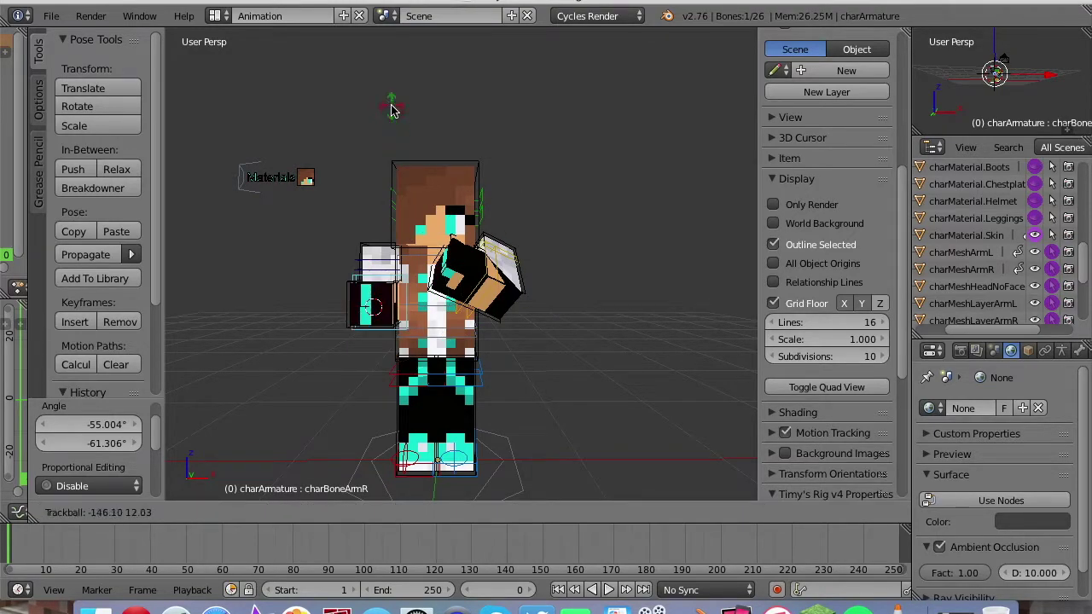
{"action": "left_click", "coordinate": [391, 109]}
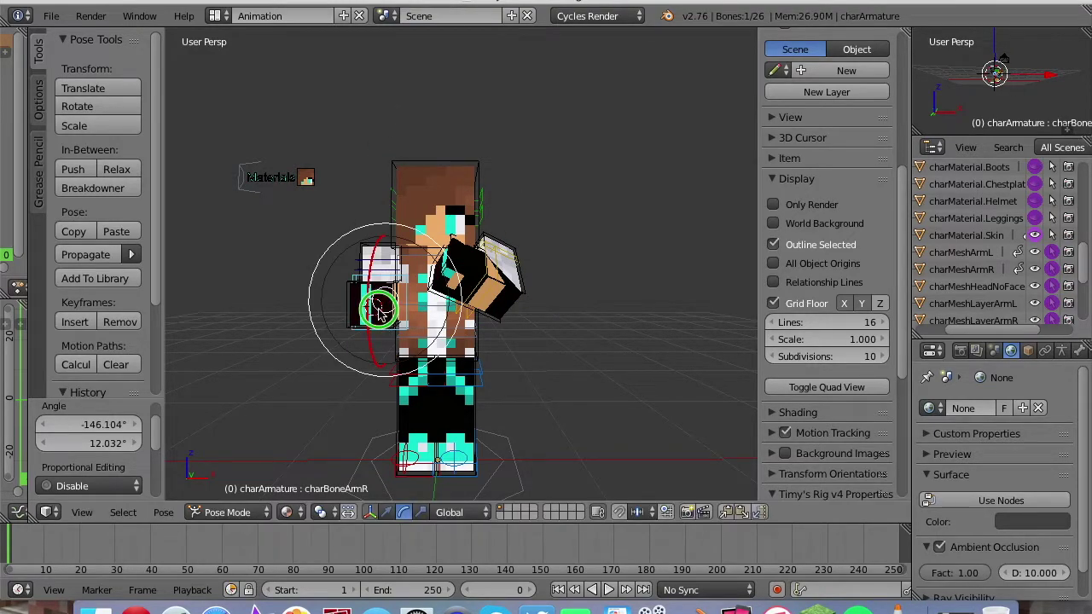
{"action": "key", "text": "r"}
{"action": "key", "text": "r"}
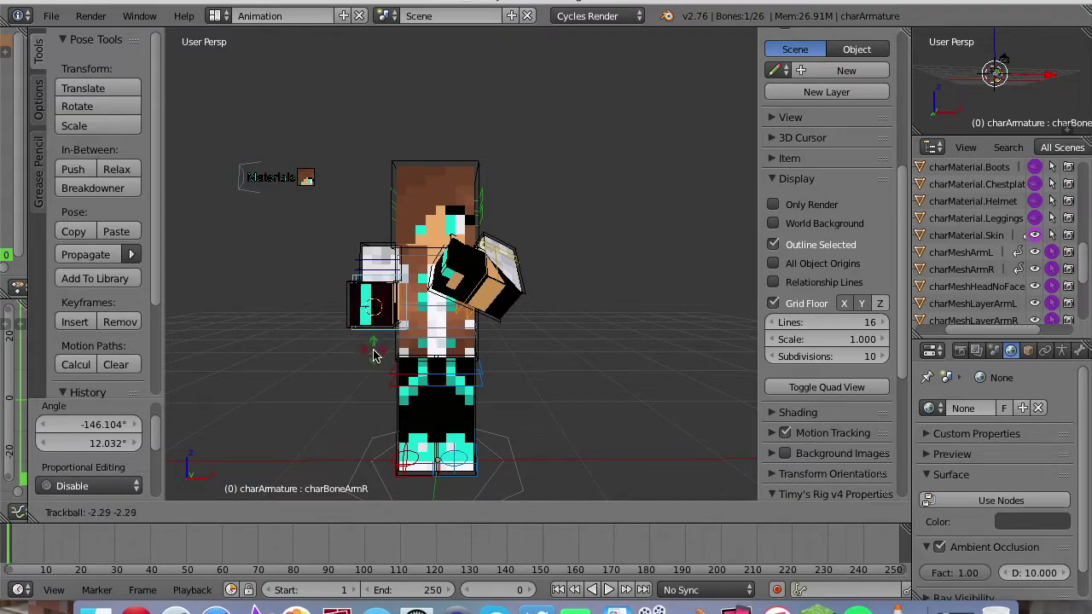
{"action": "left_click", "coordinate": [376, 308]}
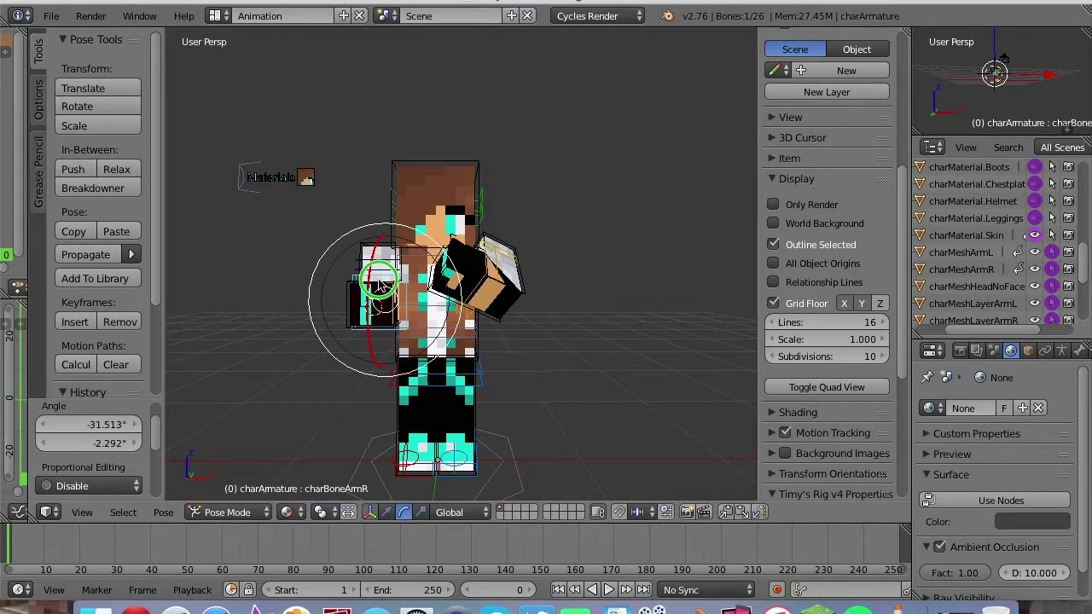
{"action": "key", "text": "ctrl+z"}
{"action": "key", "text": "ctrl+shift+z"}
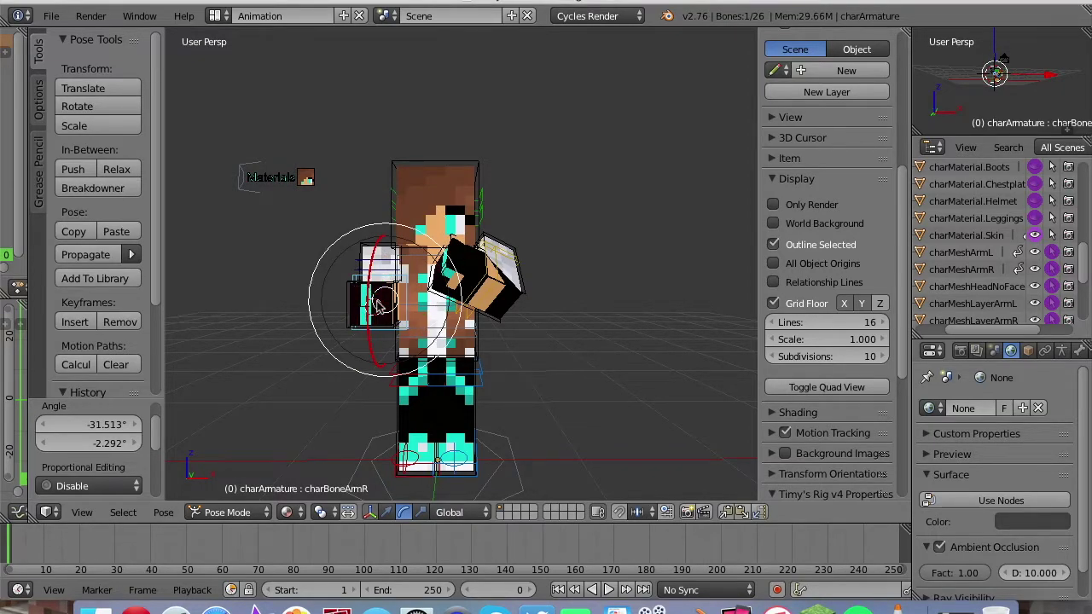
Refine the right arm, finishing with a roughly 131° rotation around the X axis.
{"action": "key", "text": "r"}
{"action": "key", "text": "r"}
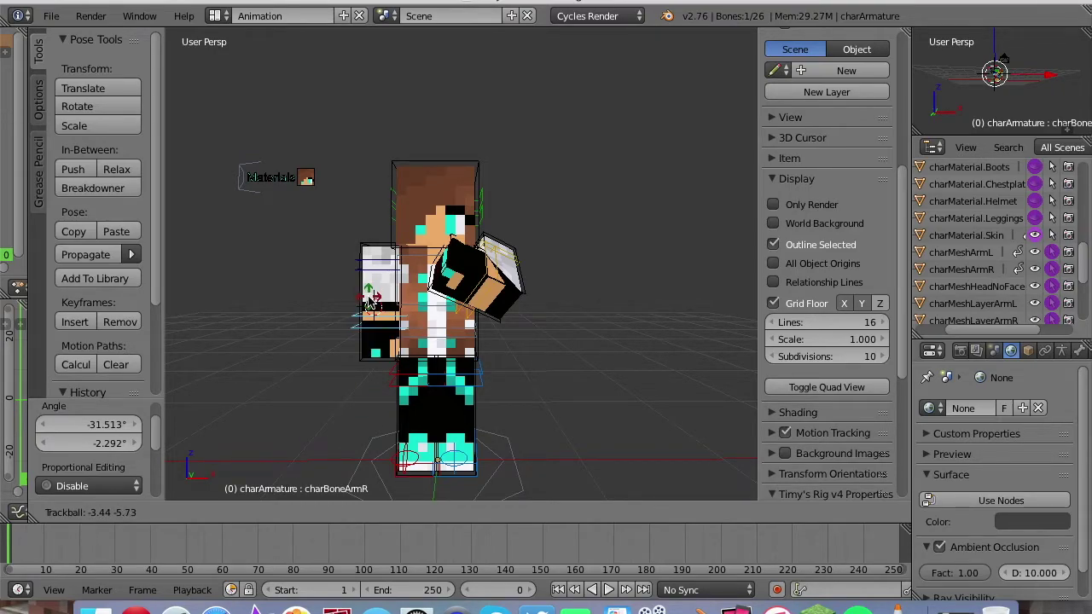
{"action": "left_click", "coordinate": [369, 300]}
{"action": "left_click", "coordinate": [381, 342]}
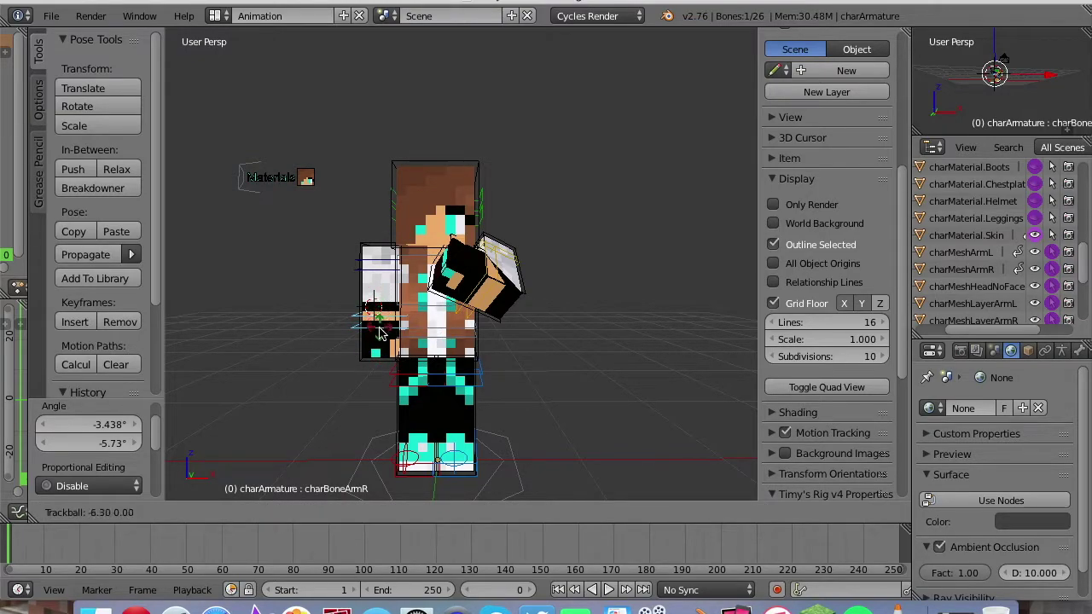
{"action": "key", "text": "r"}
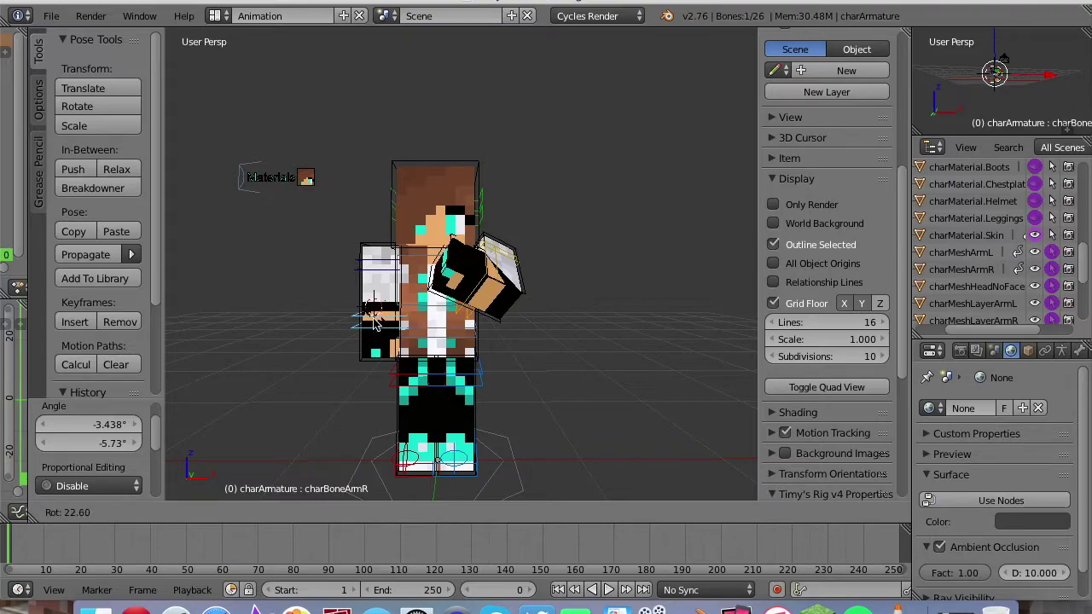
{"action": "left_click", "coordinate": [376, 323]}
{"action": "key", "text": "r"}
{"action": "key", "text": "x"}
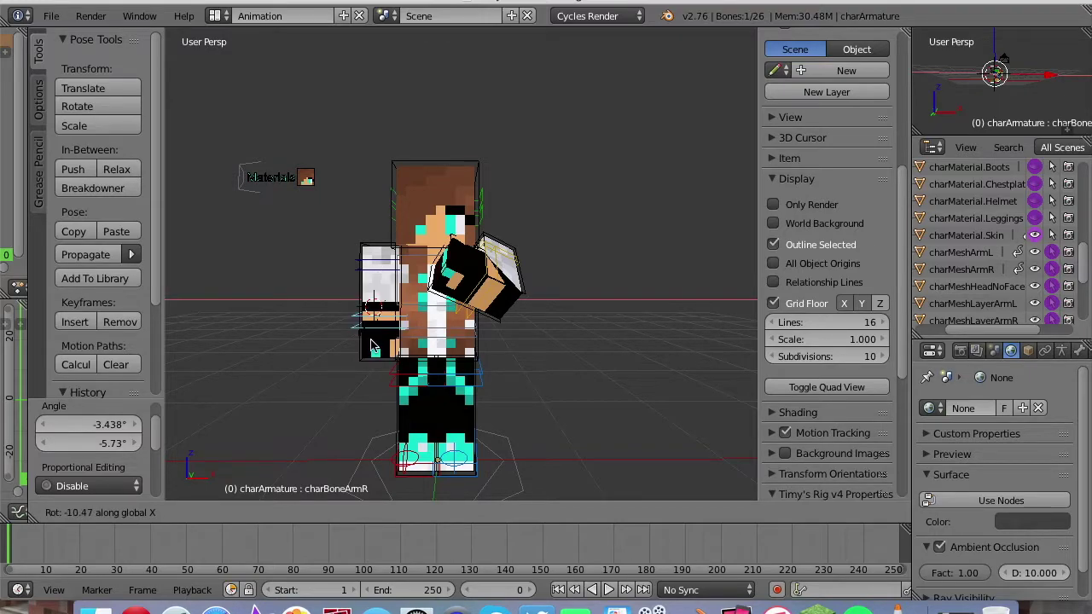
{"action": "left_click", "coordinate": [370, 247]}
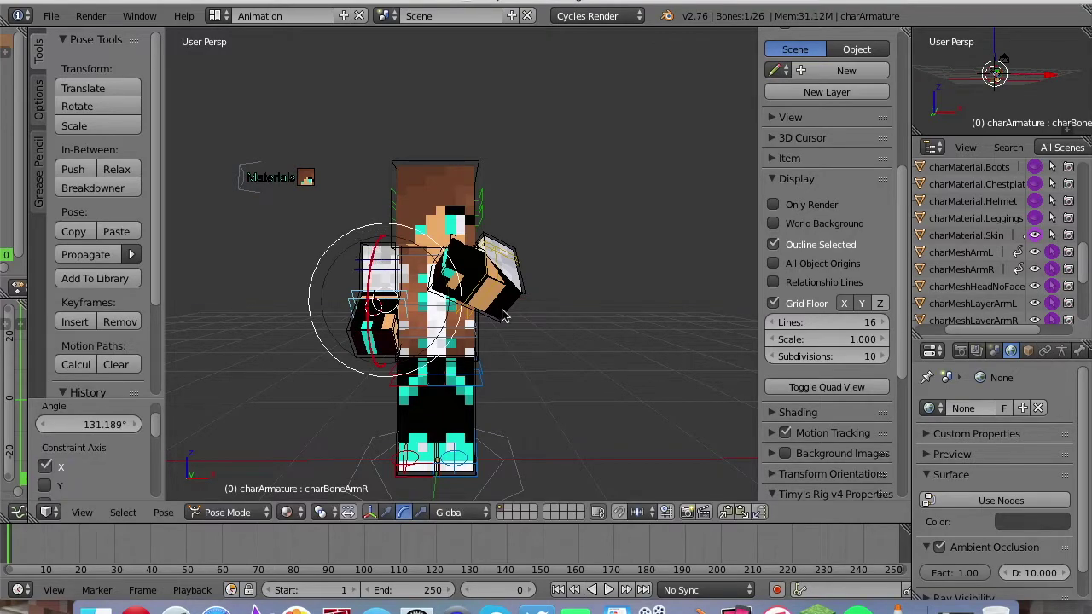
Turn the hips and tilt the head with free rotations.
{"action": "right_click", "coordinate": [435, 310]}
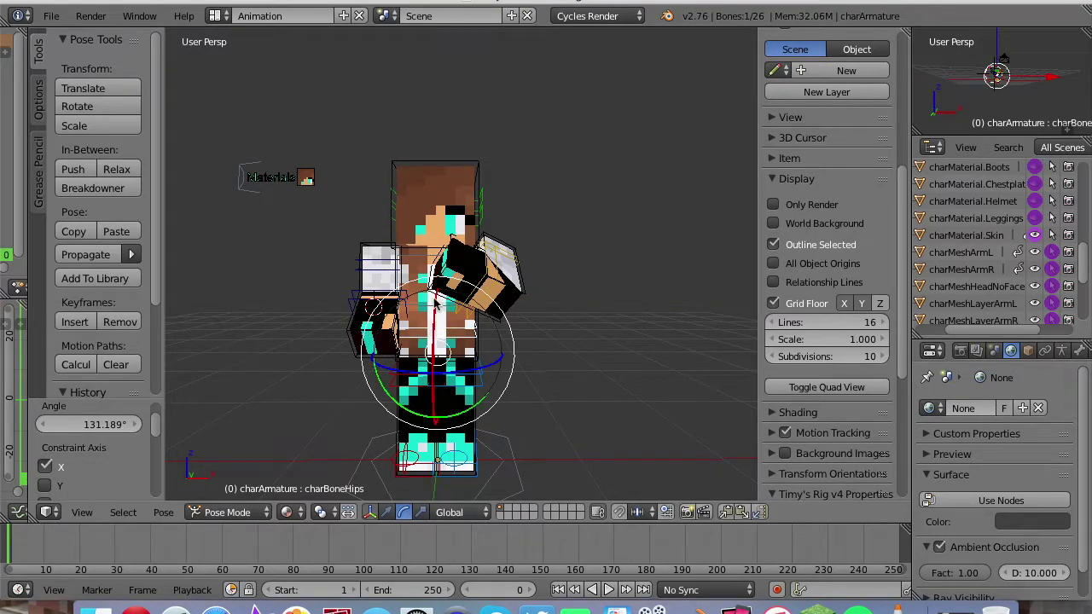
{"action": "key", "text": "r"}
{"action": "key", "text": "r"}
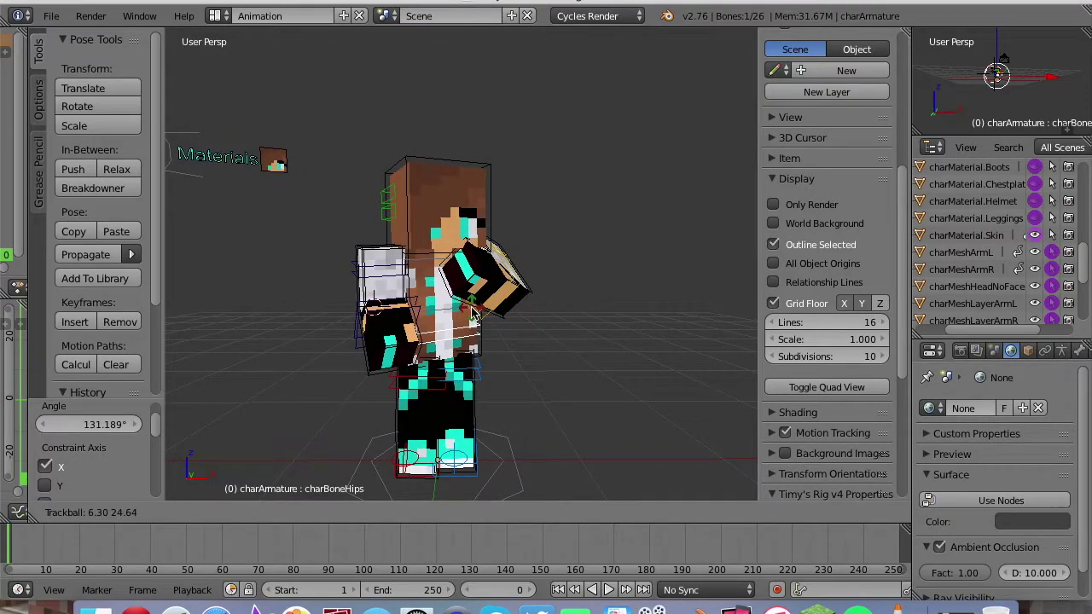
{"action": "key", "text": "Escape"}
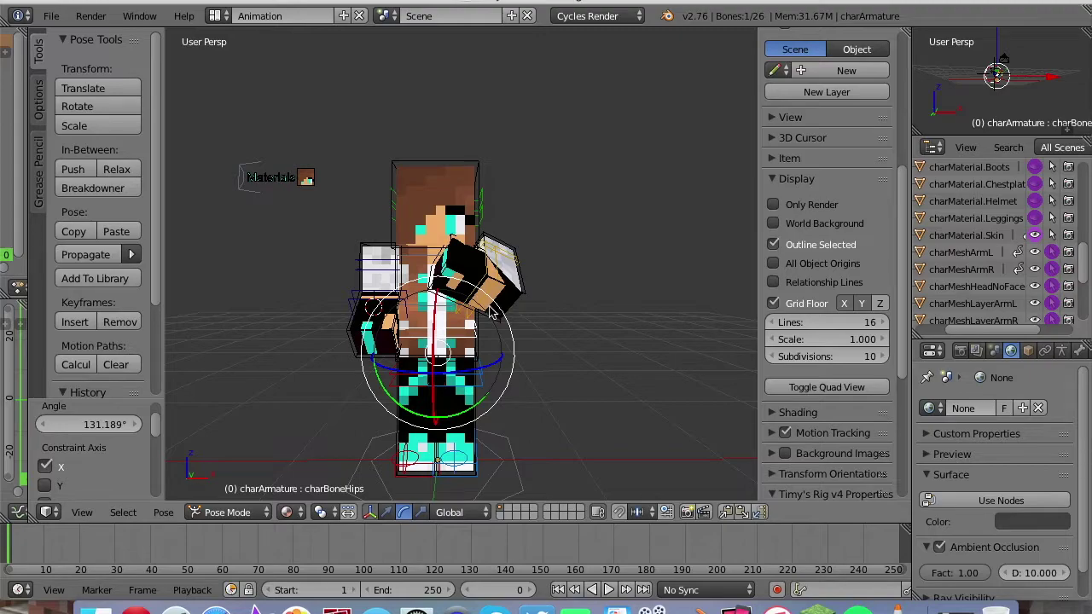
{"action": "key", "text": "r"}
{"action": "key", "text": "r"}
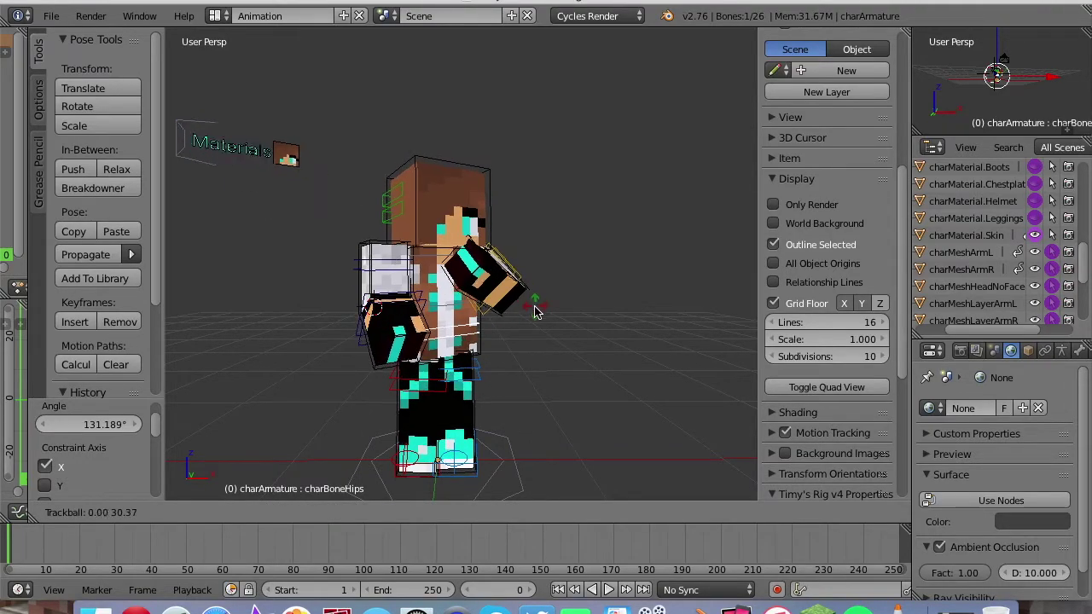
{"action": "left_click", "coordinate": [530, 309]}
{"action": "right_click", "coordinate": [430, 186]}
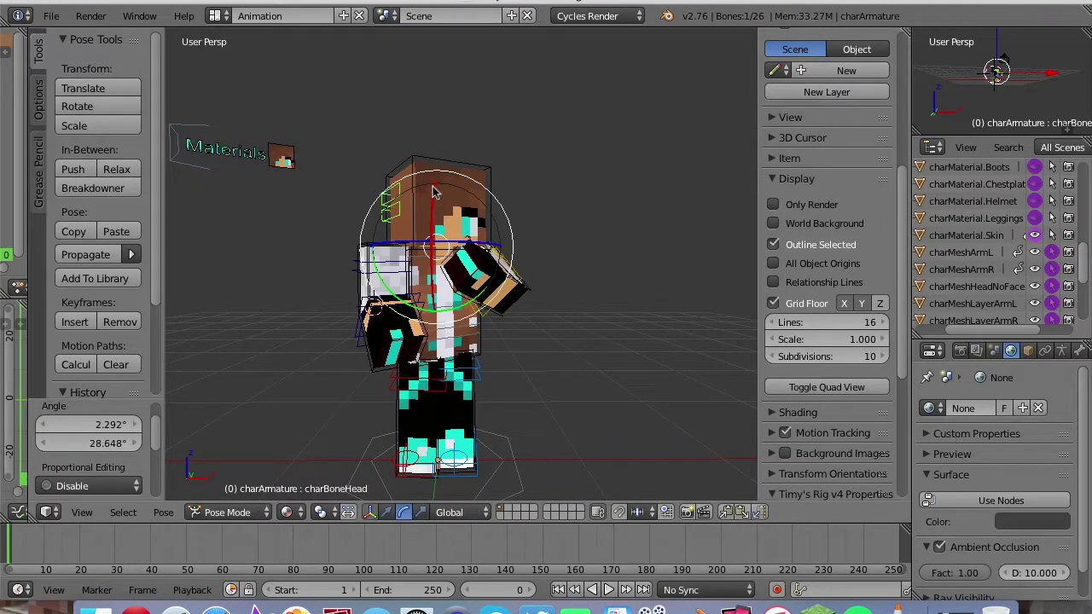
{"action": "key", "text": "r"}
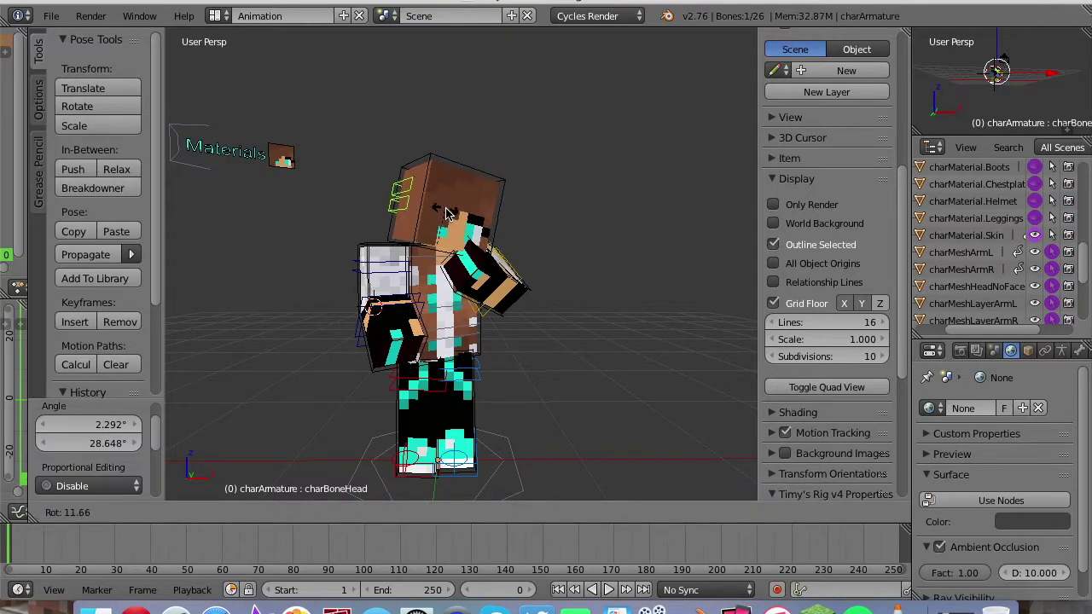
{"action": "left_click", "coordinate": [447, 213]}
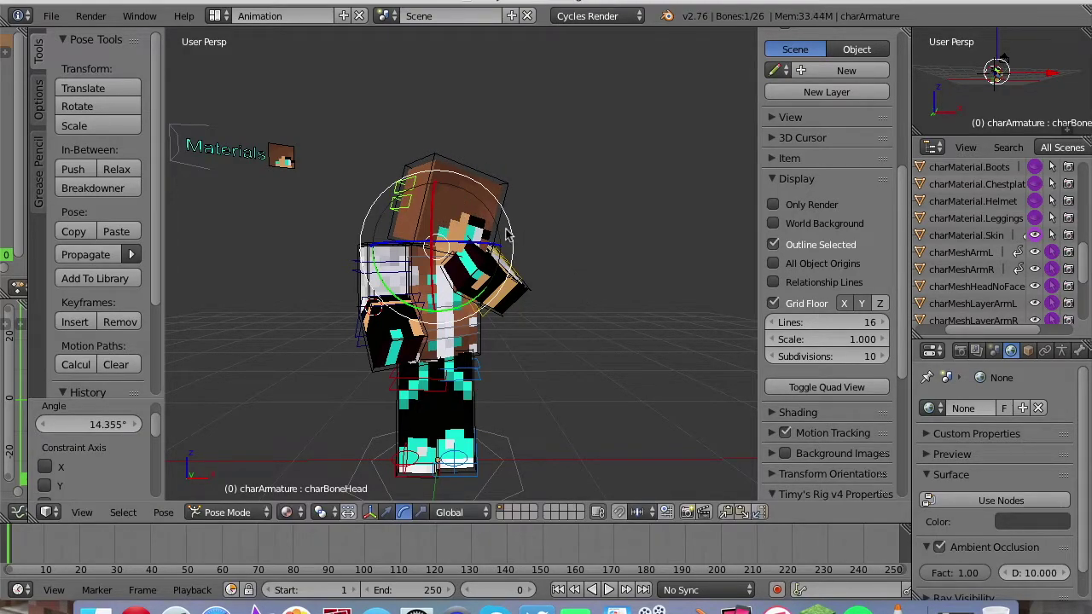
{"action": "left_click_drag", "start_coordinate": [452, 212], "coordinate": [449, 227]}
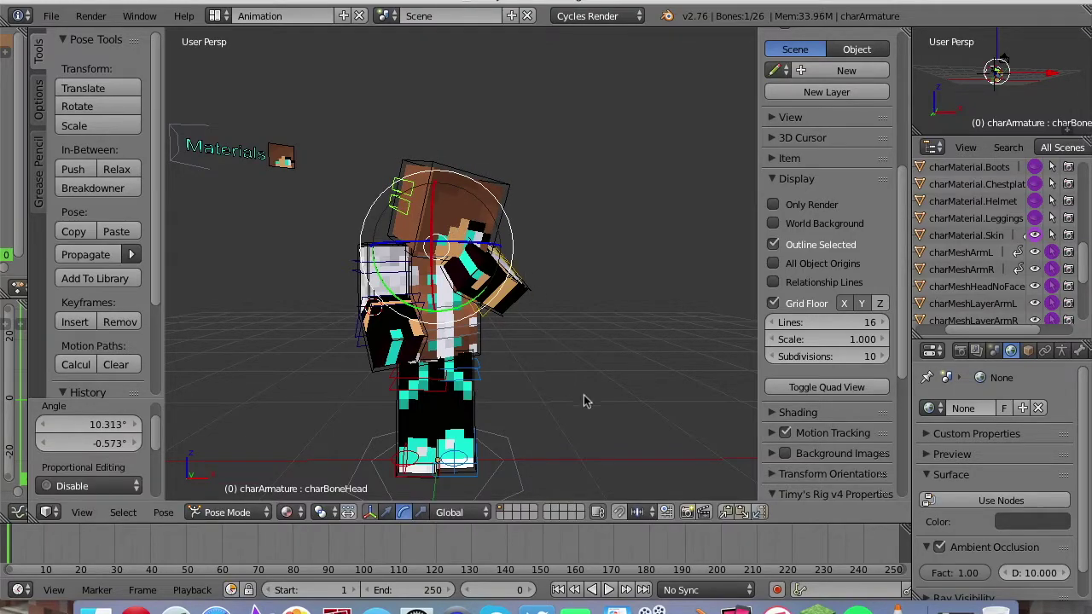
{"action": "right_click", "coordinate": [450, 416]}
{"action": "right_click", "coordinate": [464, 394]}
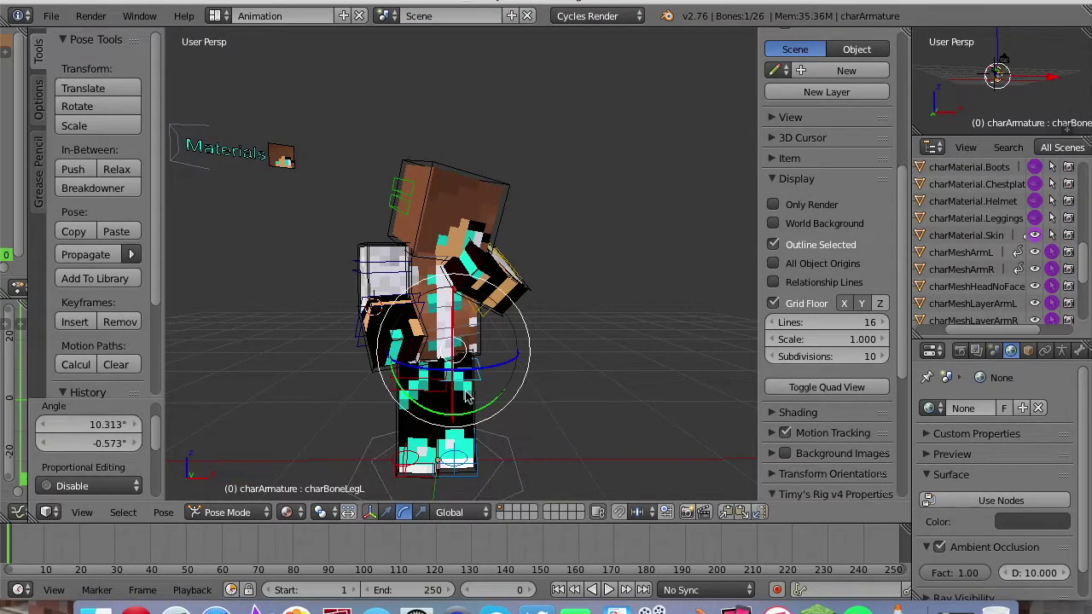
Rotate the left leg and shift it by 0.037, 0.0009035, -0.055 into a stepping pose.
{"action": "key", "text": "r"}
{"action": "key", "text": "r"}
{"action": "left_click", "coordinate": [458, 394]}
{"action": "right_click", "coordinate": [463, 402]}
{"action": "right_click", "coordinate": [461, 395]}
{"action": "key", "text": "g"}
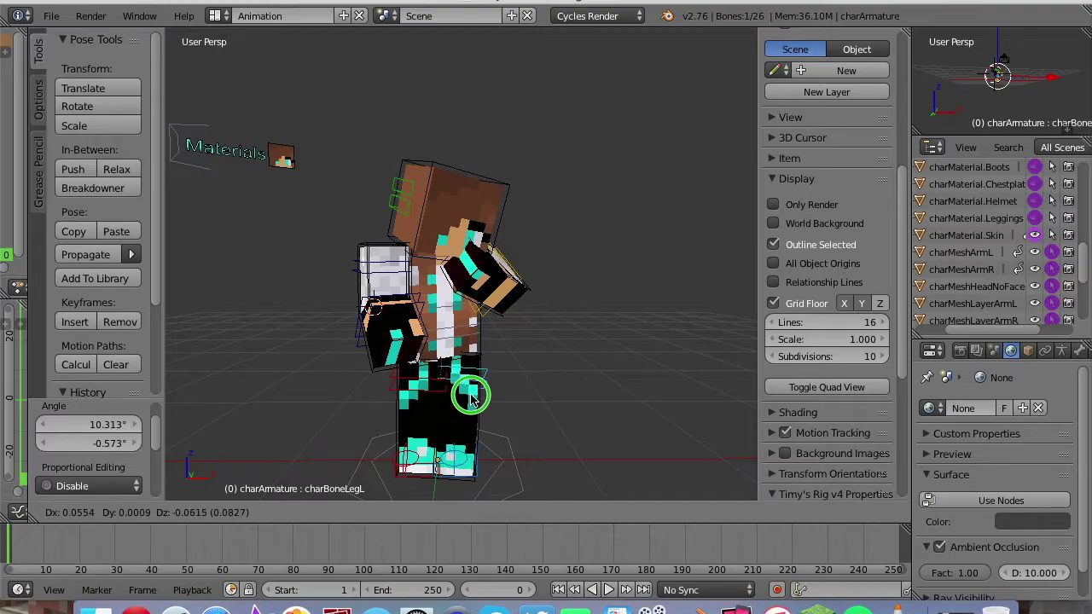
{"action": "left_click", "coordinate": [471, 401]}
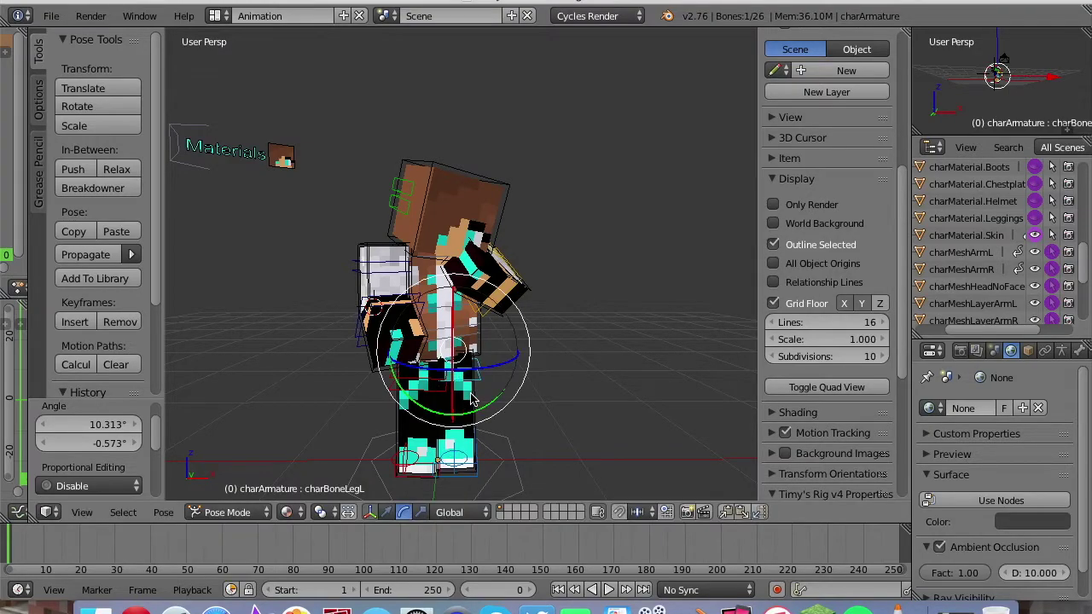
{"action": "key", "text": "g"}
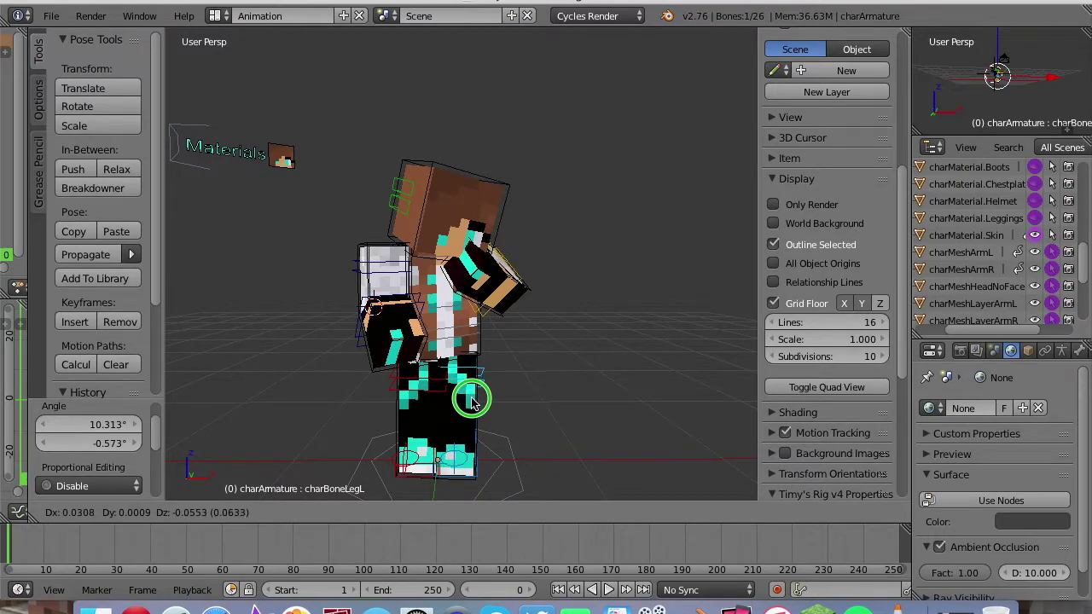
{"action": "left_click", "coordinate": [475, 401]}
{"action": "mouse_move", "coordinate": [585, 350]}
{"action": "middle_mouse_down"}
{"action": "mouse_move", "coordinate": [555, 341]}
{"action": "mouse_move", "coordinate": [594, 341]}
{"action": "mouse_move", "coordinate": [572, 338]}
{"action": "mouse_move", "coordinate": [572, 349]}
{"action": "middle_mouse_up"}
{"action": "scroll", "coordinate": [572, 341], "scroll_direction": "down", "scroll_amount": 8}
Rotate the camera and shift it by 0.610, 0.028, -0.095, then show Render properties.
{"action": "right_click", "coordinate": [383, 250]}
{"action": "right_click", "coordinate": [364, 161]}
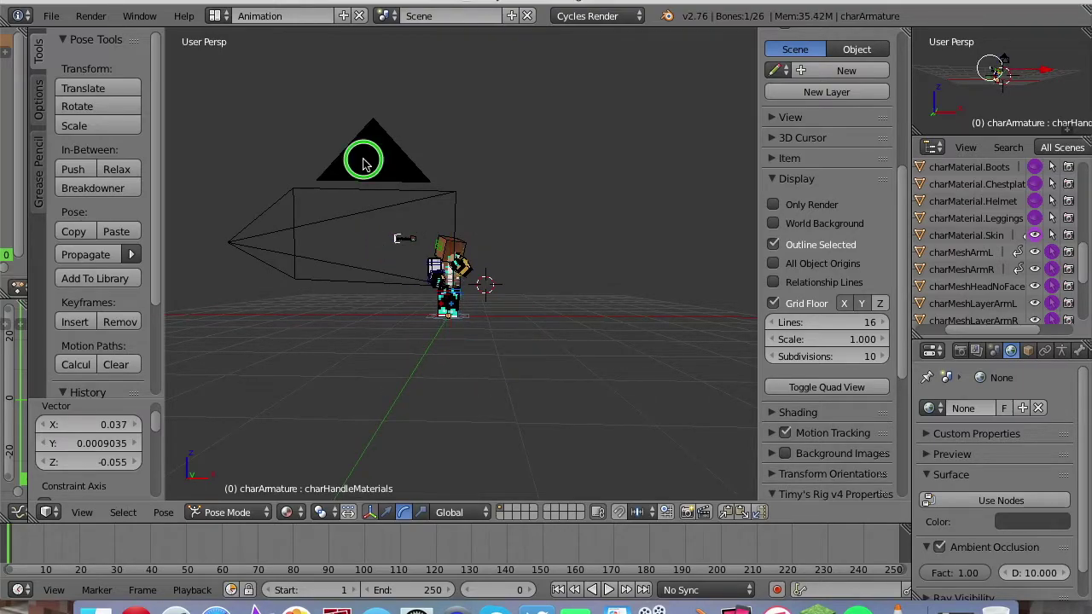
{"action": "key", "text": "r"}
{"action": "key", "text": "r"}
{"action": "left_click", "coordinate": [365, 190]}
{"action": "key", "text": "g"}
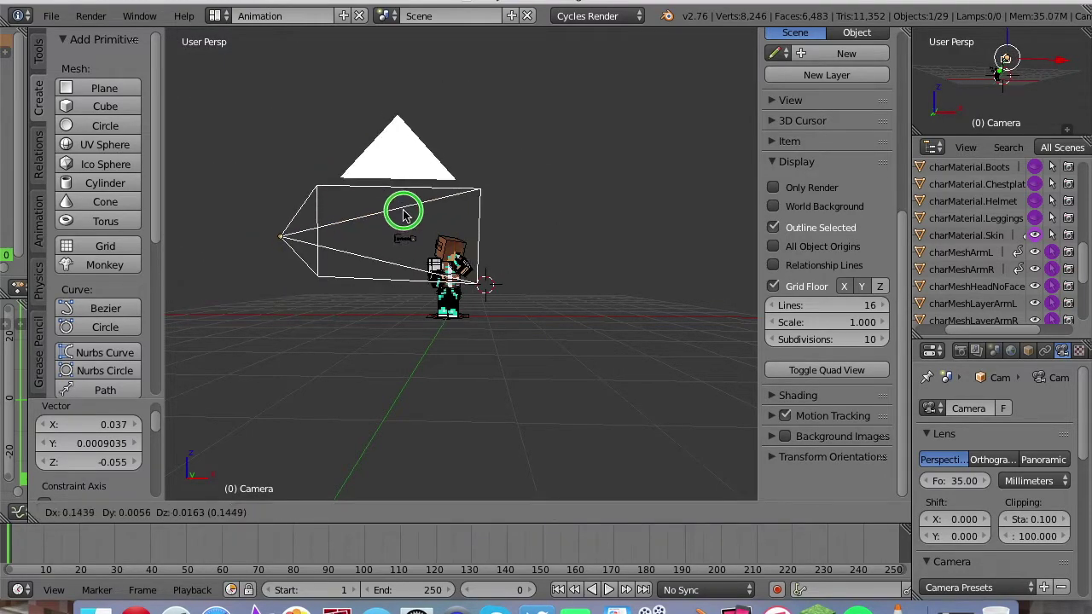
{"action": "left_click", "coordinate": [574, 254]}
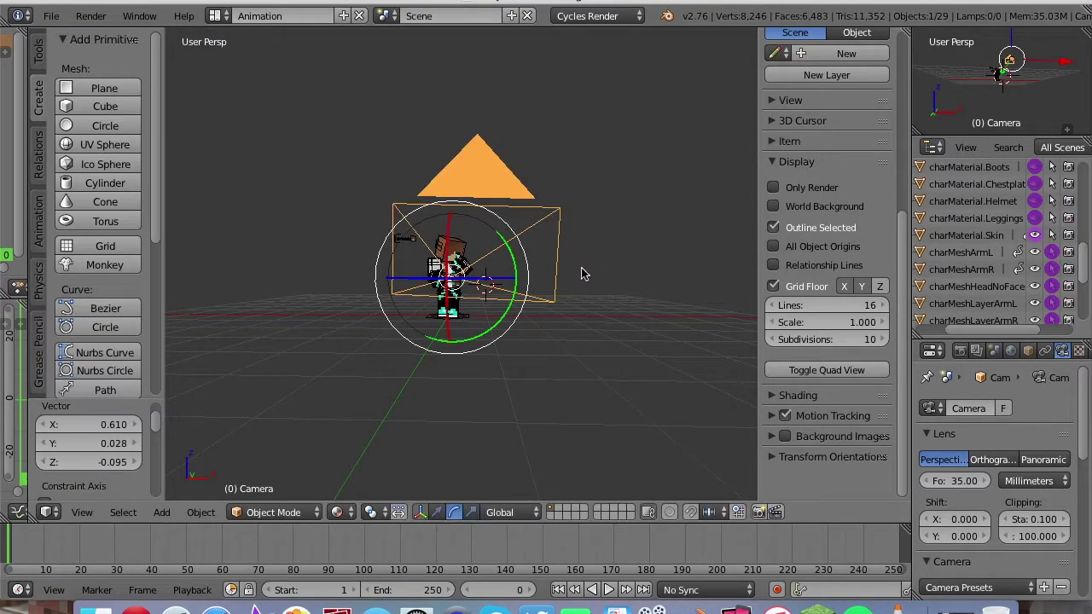
{"action": "key", "text": "KP_0"}
{"action": "key", "text": "KP_0"}
{"action": "key", "text": "KP_0"}
{"action": "key", "text": "KP_0"}
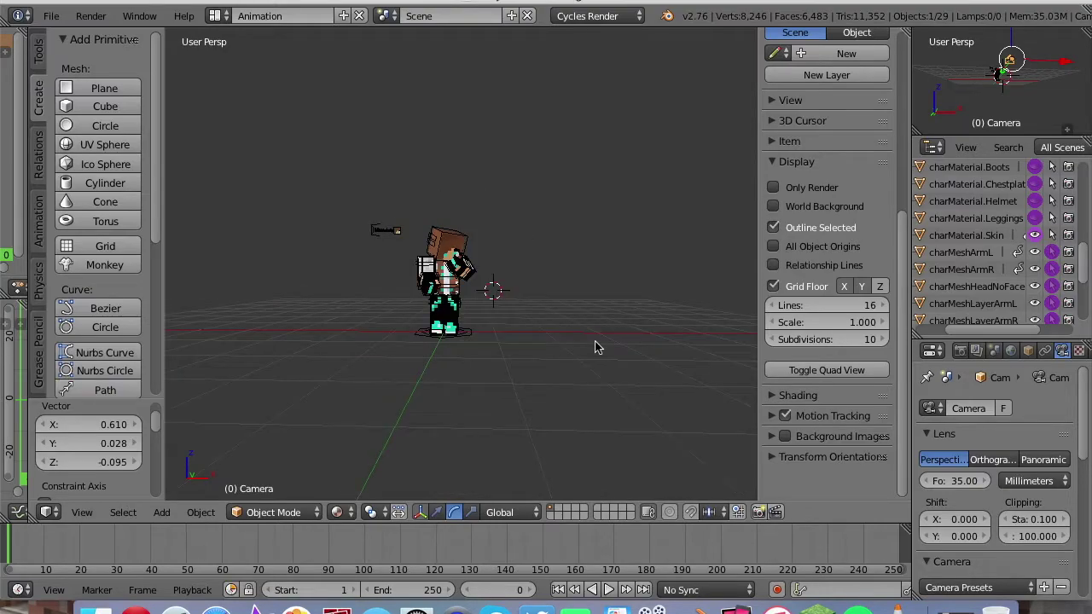
{"action": "scroll", "coordinate": [595, 347], "scroll_direction": "up", "scroll_amount": 5}
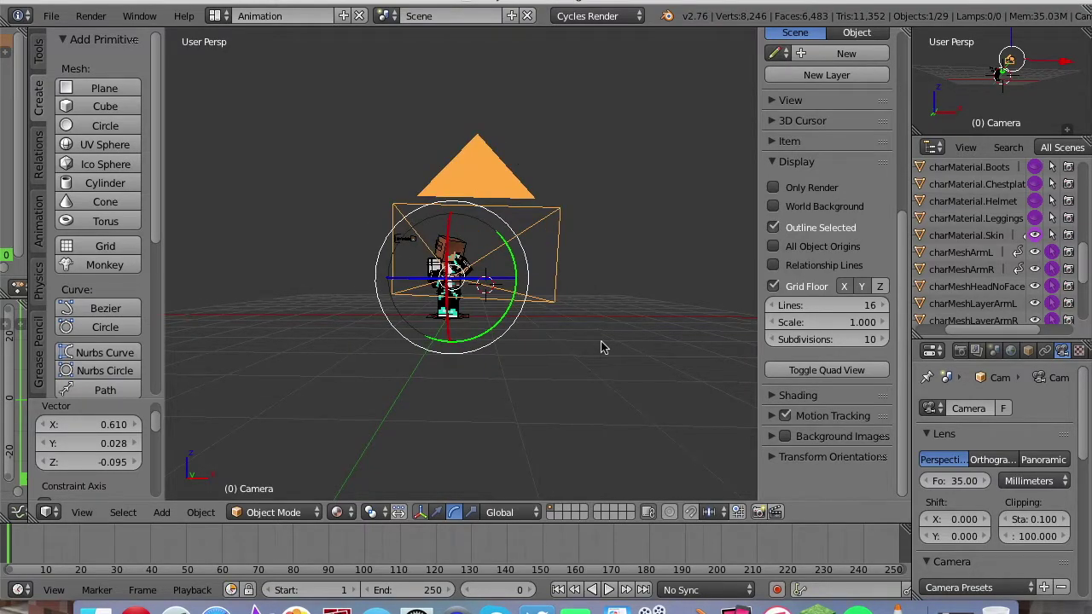
{"action": "left_click", "coordinate": [960, 350]}
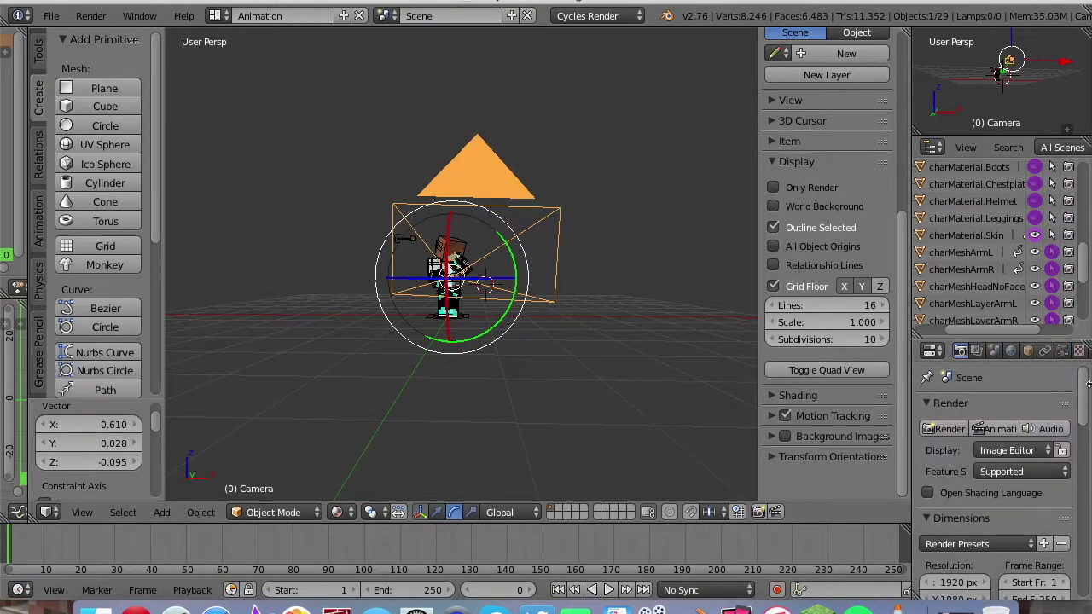
Enable Transparent in the Film panel so the render background is transparent.
{"action": "left_click_drag", "start_coordinate": [1082, 390], "coordinate": [1084, 586]}
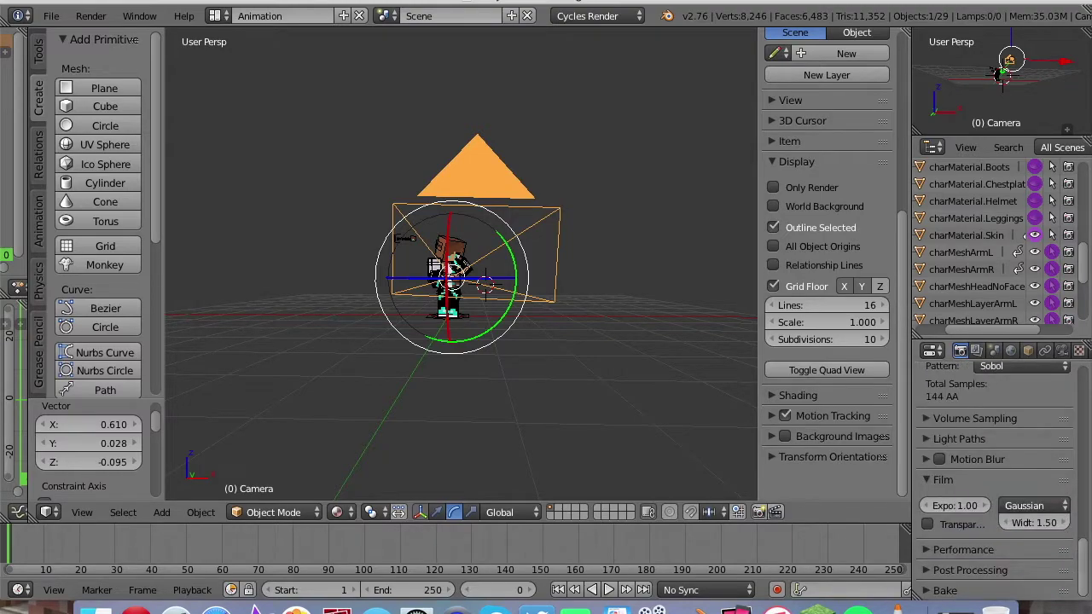
{"action": "left_click", "coordinate": [930, 524]}
{"action": "left_click_drag", "start_coordinate": [1086, 556], "coordinate": [1083, 388]}
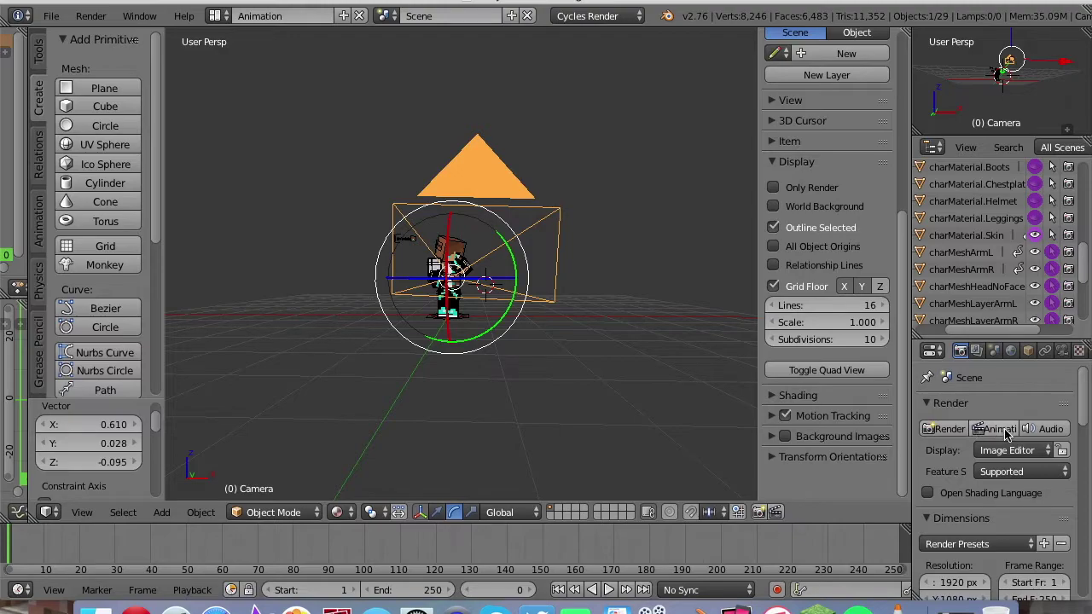
Render the posed, reskinned character with Cycles and wait for the finished Render Result.
{"action": "left_click", "coordinate": [939, 431]}
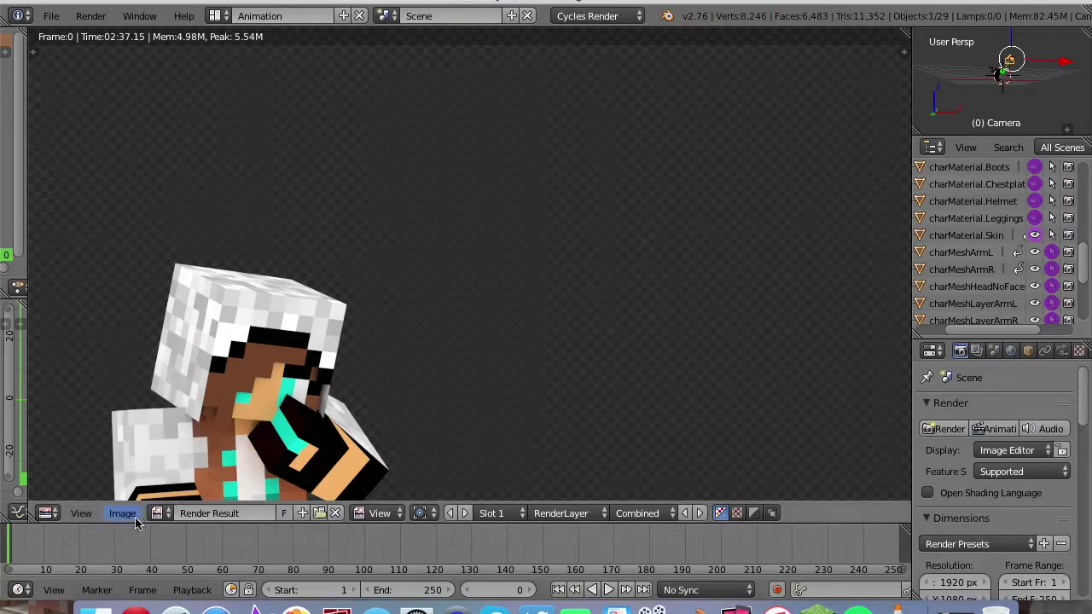
Save the render as a PNG named 'new animated skin.png' in the Desktop folder.
{"action": "left_click", "coordinate": [122, 514]}
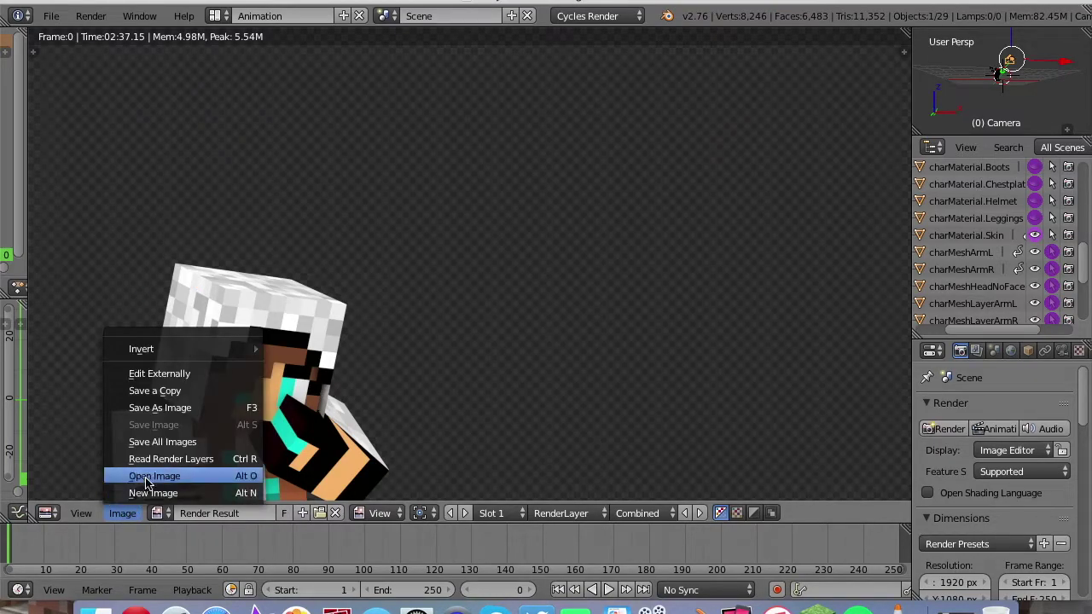
{"action": "left_click", "coordinate": [164, 408]}
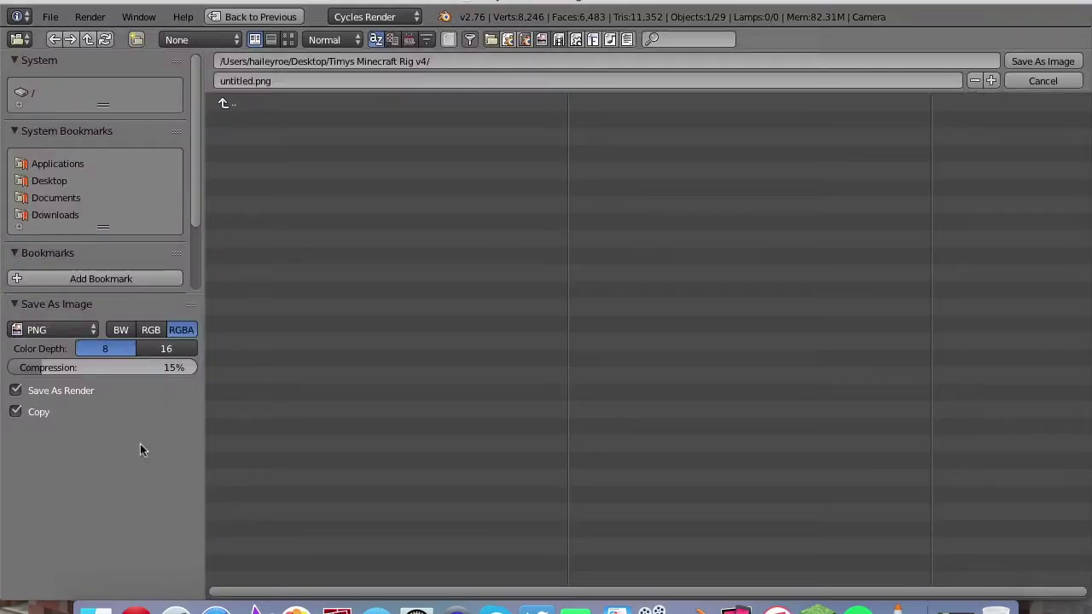
{"action": "left_click", "coordinate": [291, 80]}
{"action": "key", "text": "BackSpace"}
{"action": "type", "text": "ew animated"}
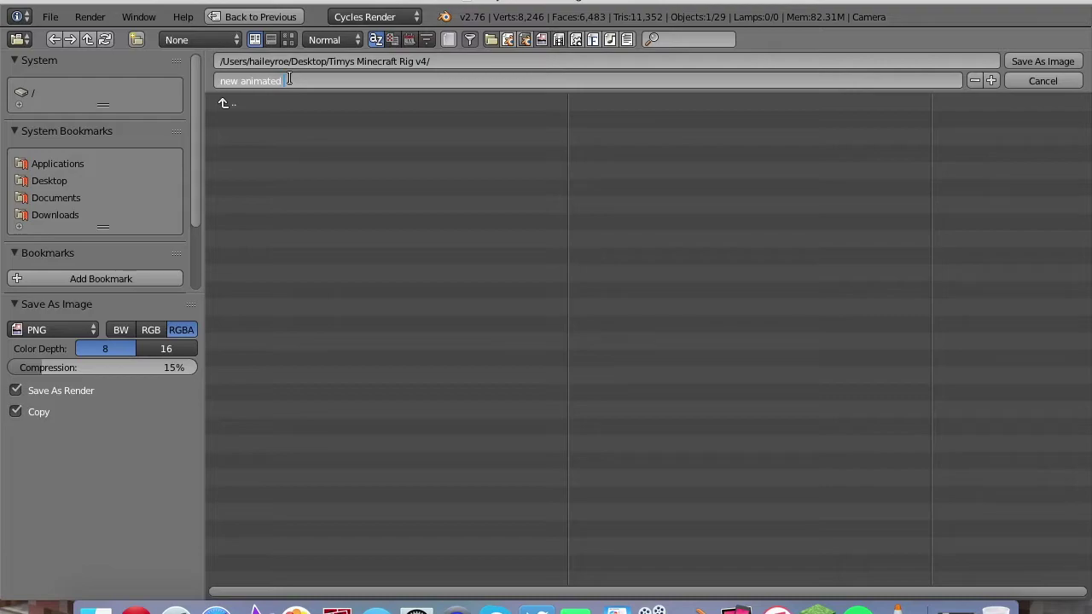
{"action": "type", "text": "skin"}
{"action": "key", "text": "ctrl+a"}
{"action": "key", "text": "Return"}
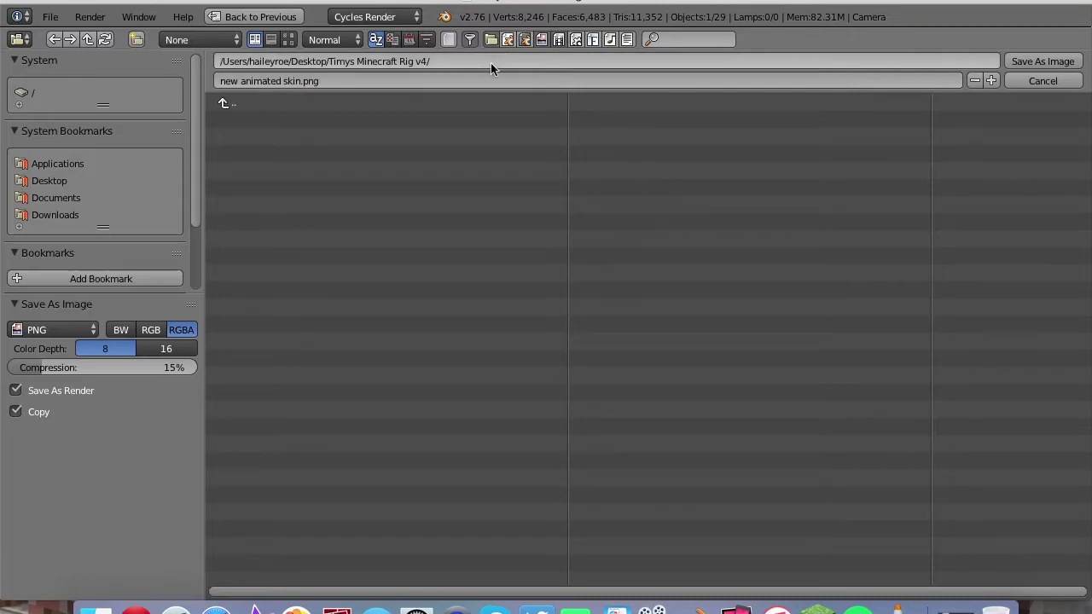
{"action": "left_click", "coordinate": [490, 62]}
{"action": "left_click", "coordinate": [47, 178]}
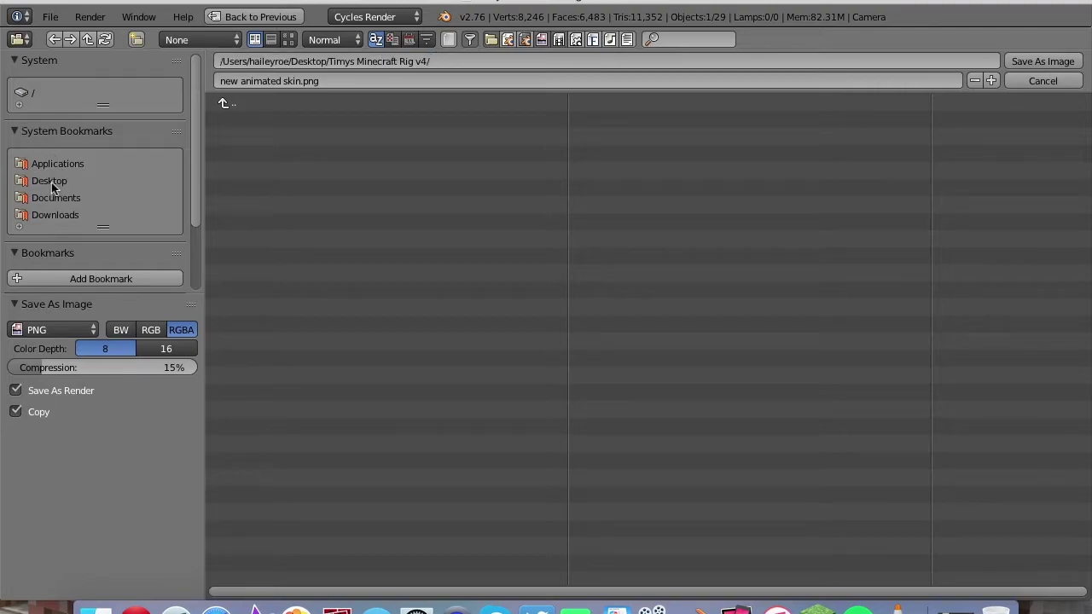
{"action": "left_click", "coordinate": [52, 181]}
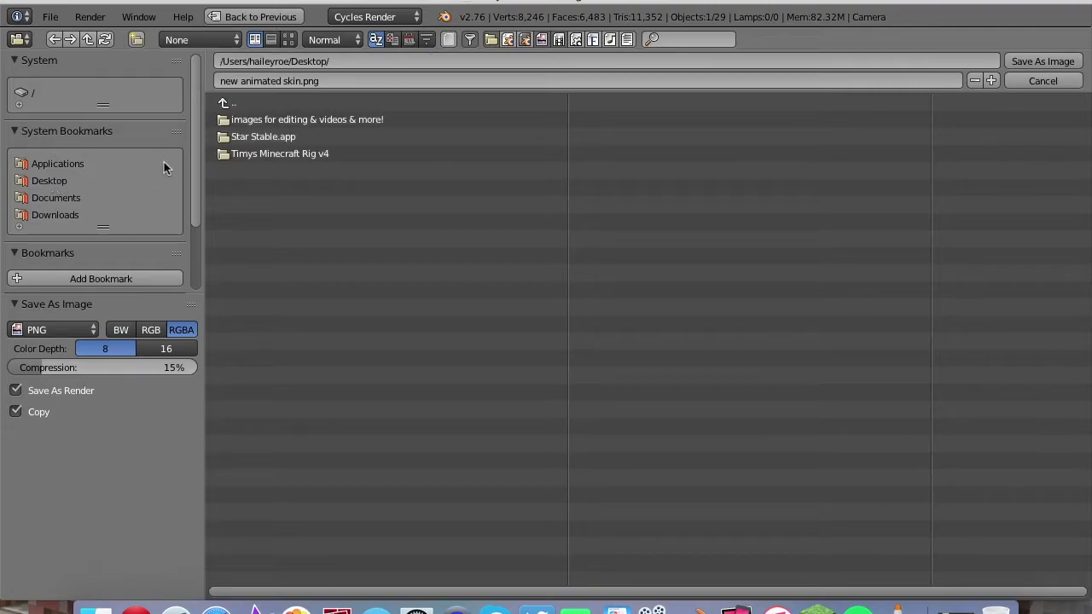
{"action": "left_click", "coordinate": [1057, 61]}
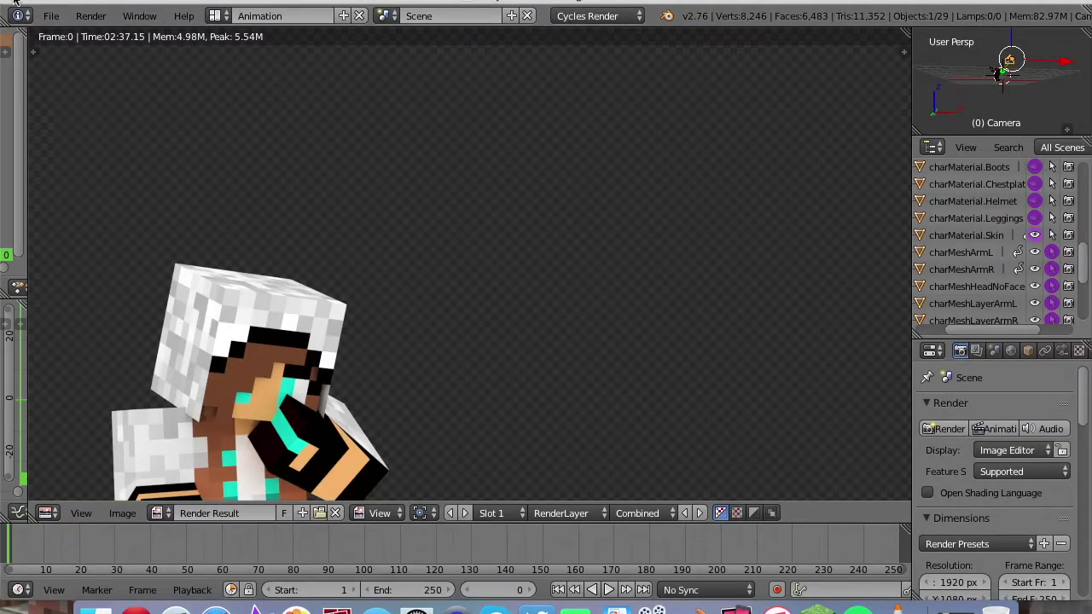
Quit Blender without saving the scene, close Finder, and reposition the new file's desktop icon.
{"action": "key", "text": "super+q"}
{"action": "left_click", "coordinate": [579, 215]}
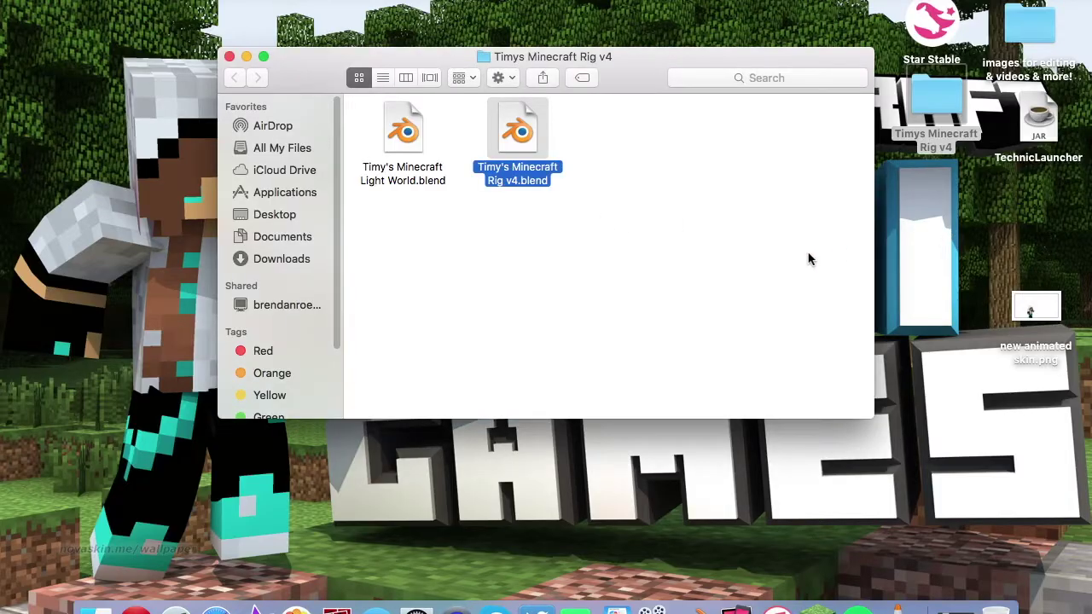
{"action": "left_click", "coordinate": [228, 57]}
{"action": "left_click_drag", "start_coordinate": [1051, 309], "coordinate": [997, 217]}
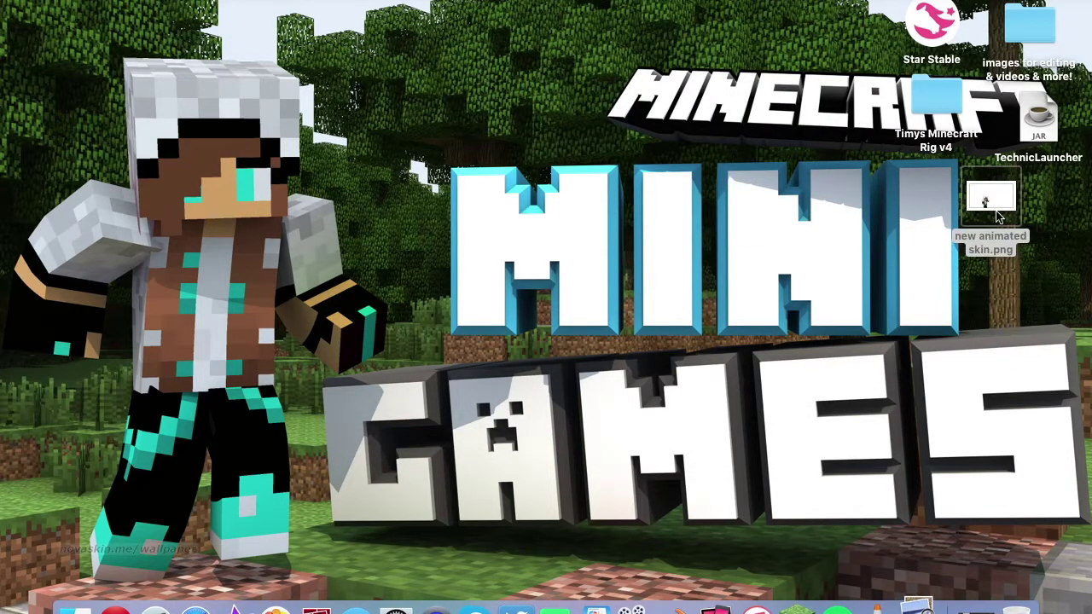
{"action": "double_click", "coordinate": [998, 217]}
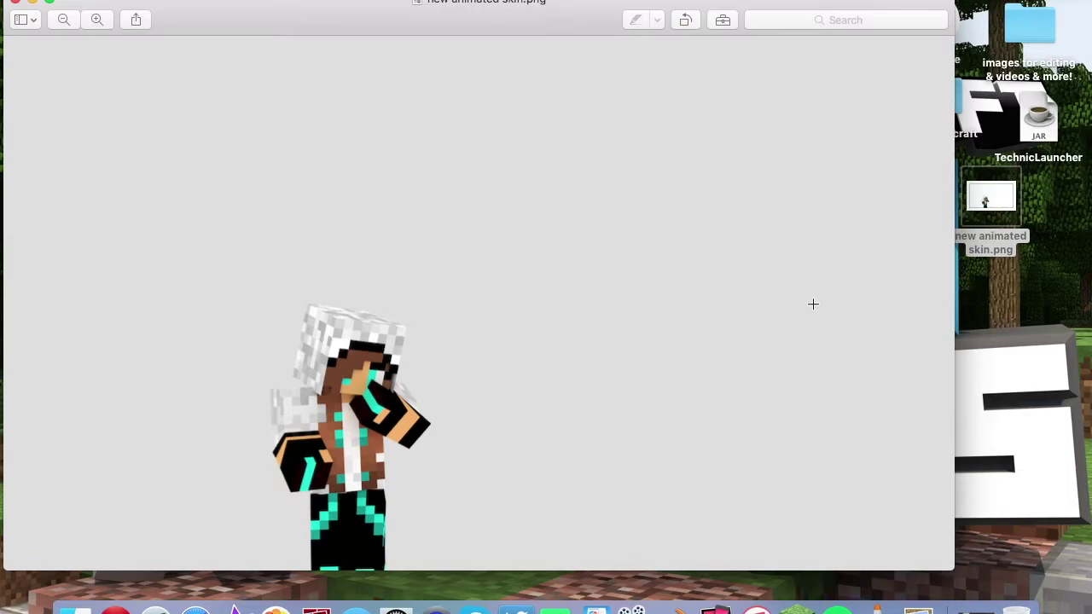
{"action": "left_click", "coordinate": [98, 19]}
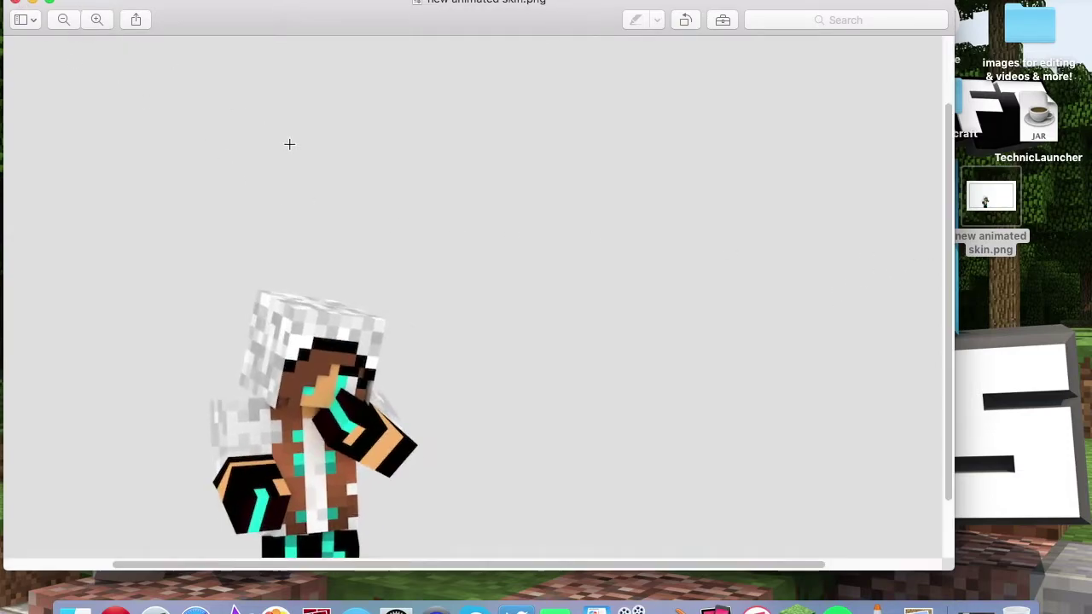
{"action": "left_click_drag", "start_coordinate": [947, 332], "coordinate": [972, 553]}
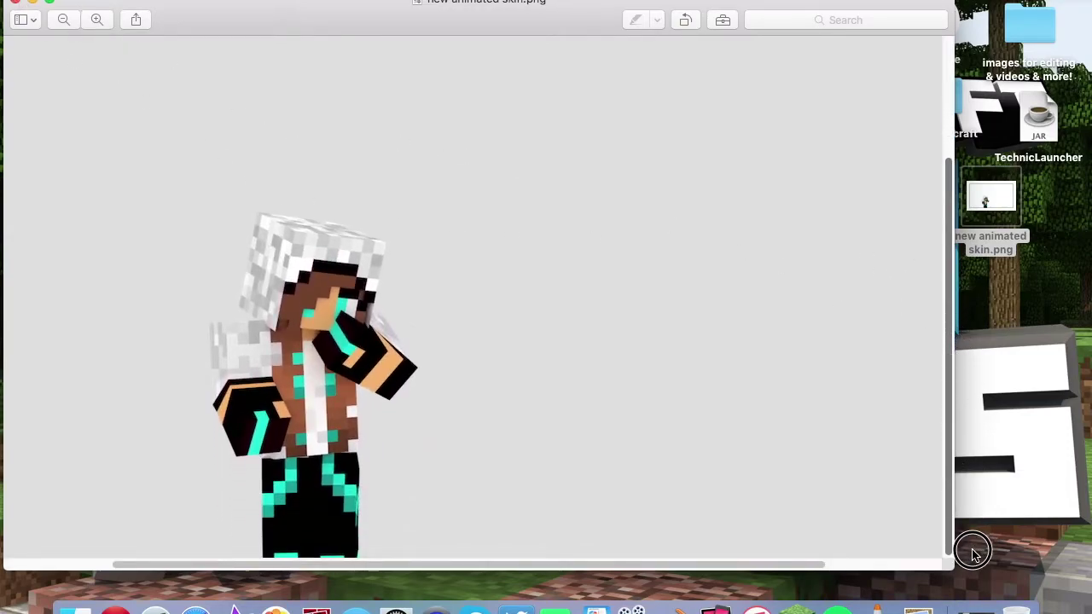
{"action": "left_click_drag", "start_coordinate": [705, 563], "coordinate": [583, 563]}
{"action": "left_click", "coordinate": [96, 19]}
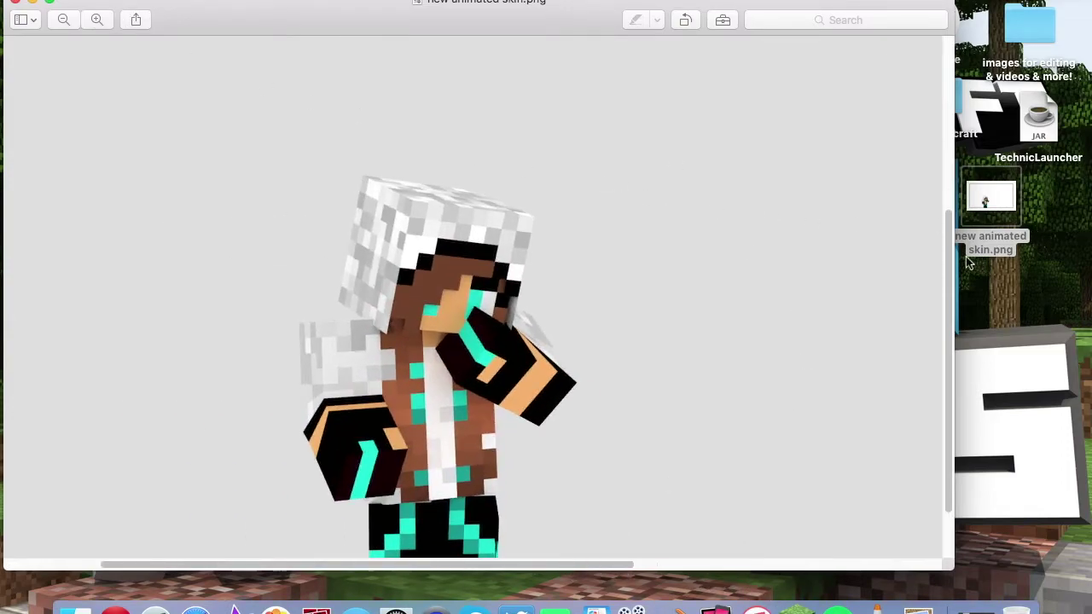
{"action": "left_click", "coordinate": [15, 3]}
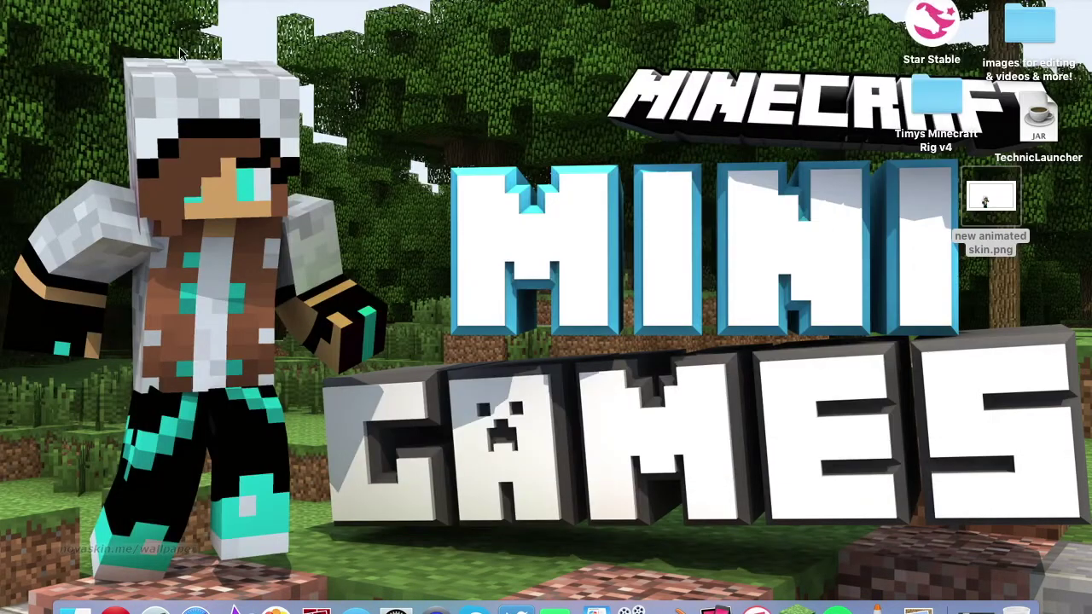
{"action": "left_click_drag", "start_coordinate": [982, 201], "coordinate": [1035, 196]}
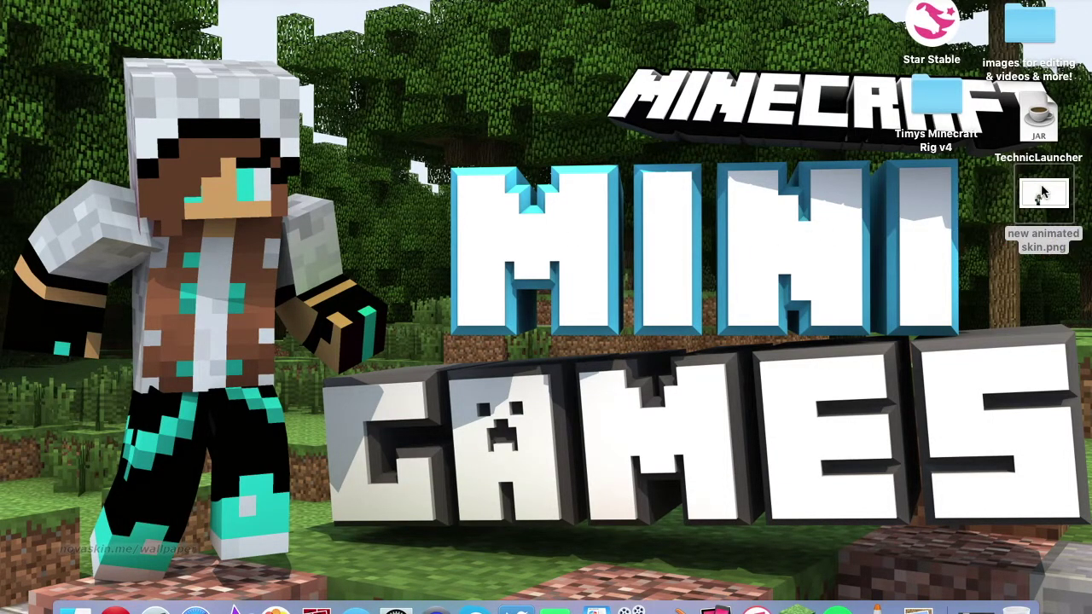